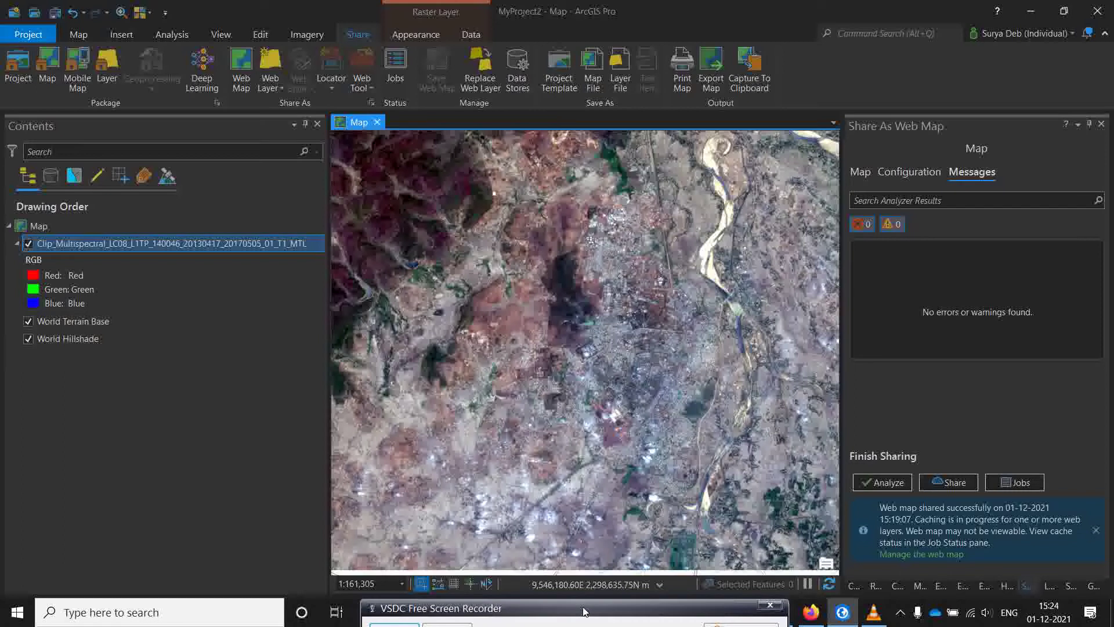
Check that the web map shared successfully in ArcGIS Pro, then switch to the browser
{"action": "left_click_drag", "start_coordinate": [584, 613], "coordinate": [586, 622]}
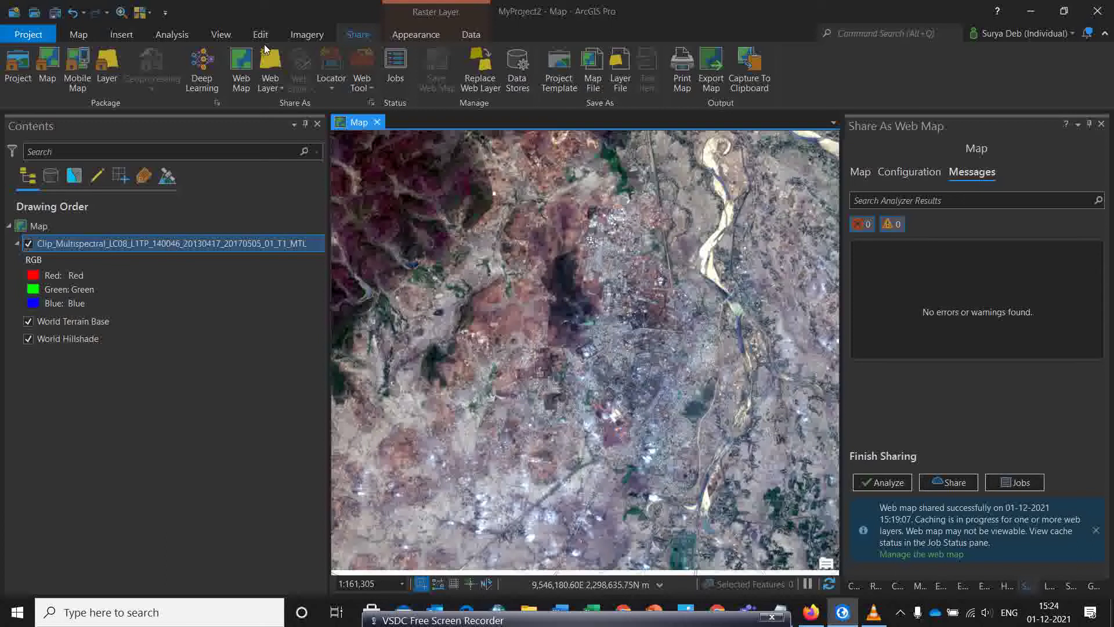
{"action": "left_click", "coordinate": [241, 85]}
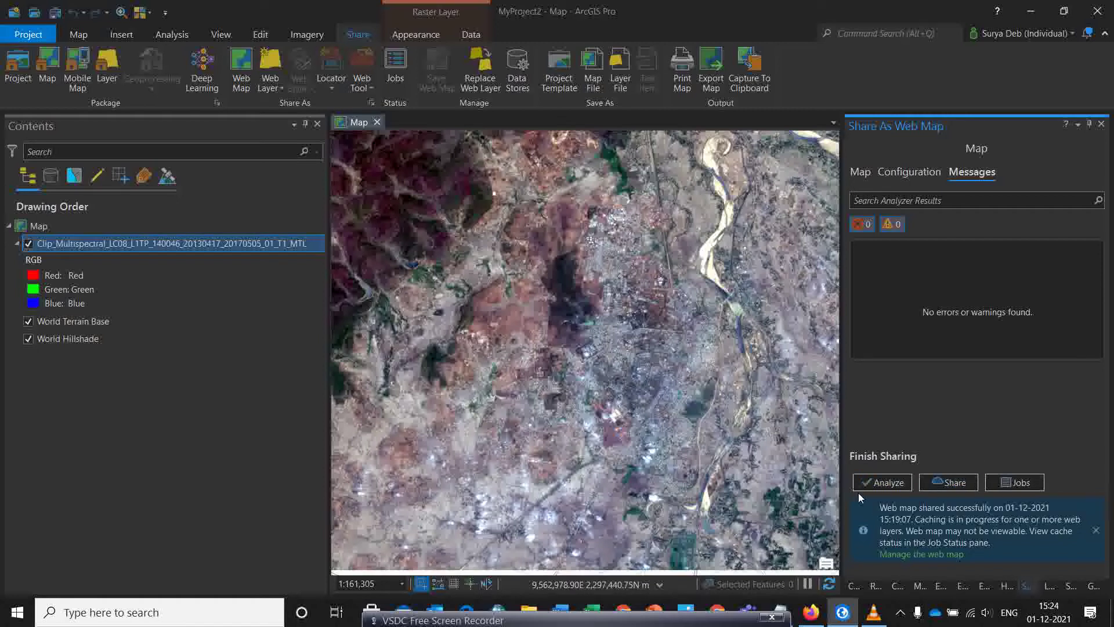
{"action": "left_click_drag", "start_coordinate": [677, 620], "coordinate": [561, 616]}
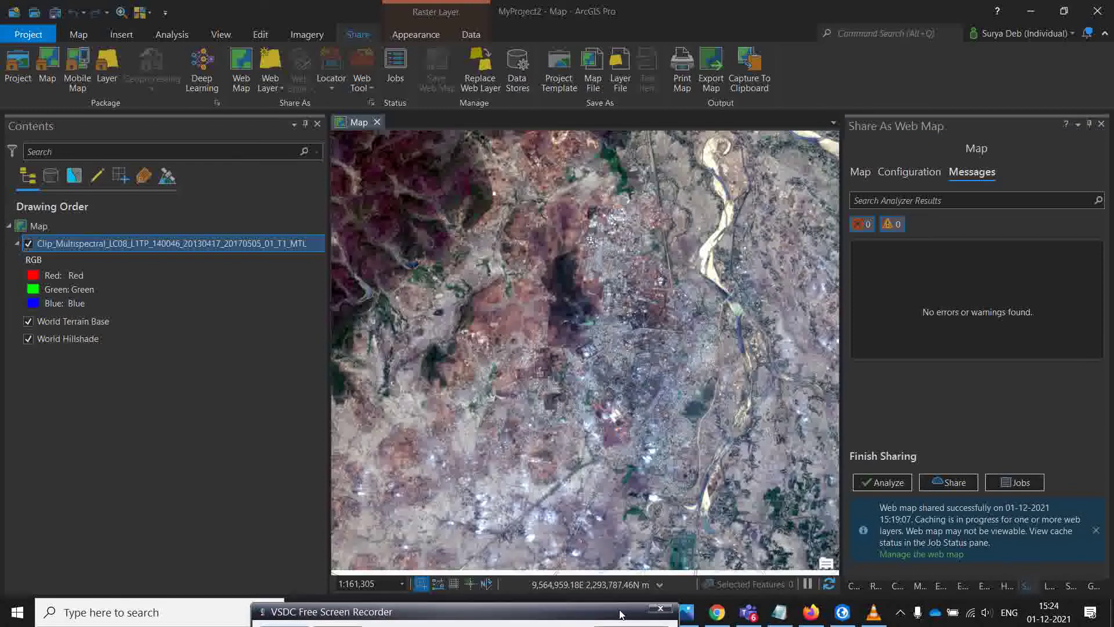
{"action": "left_click", "coordinate": [717, 613]}
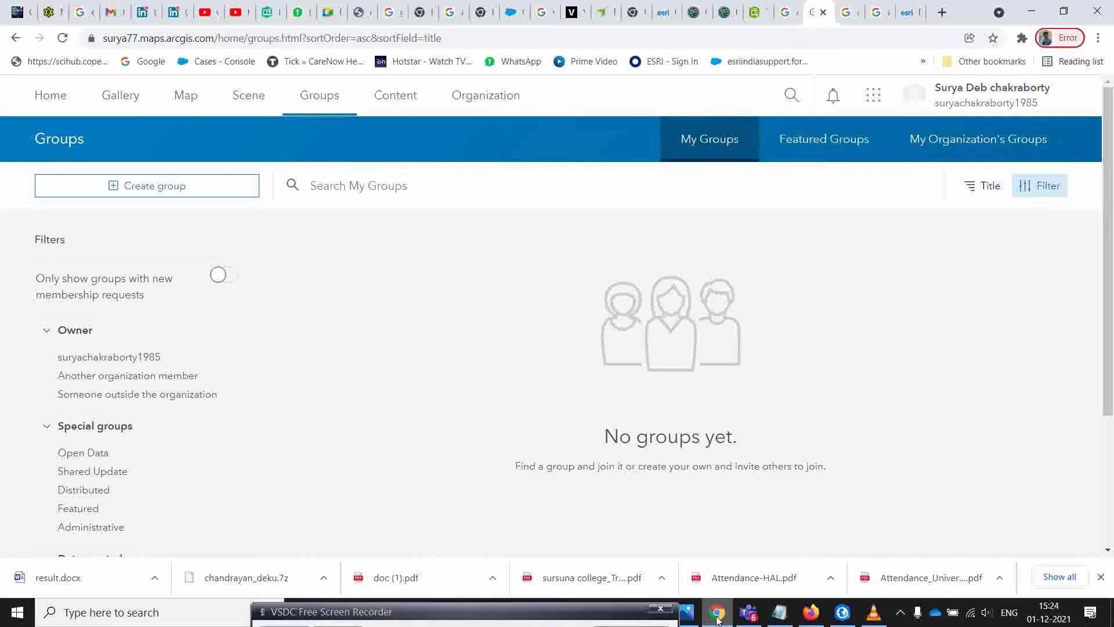
{"action": "left_click", "coordinate": [394, 99]}
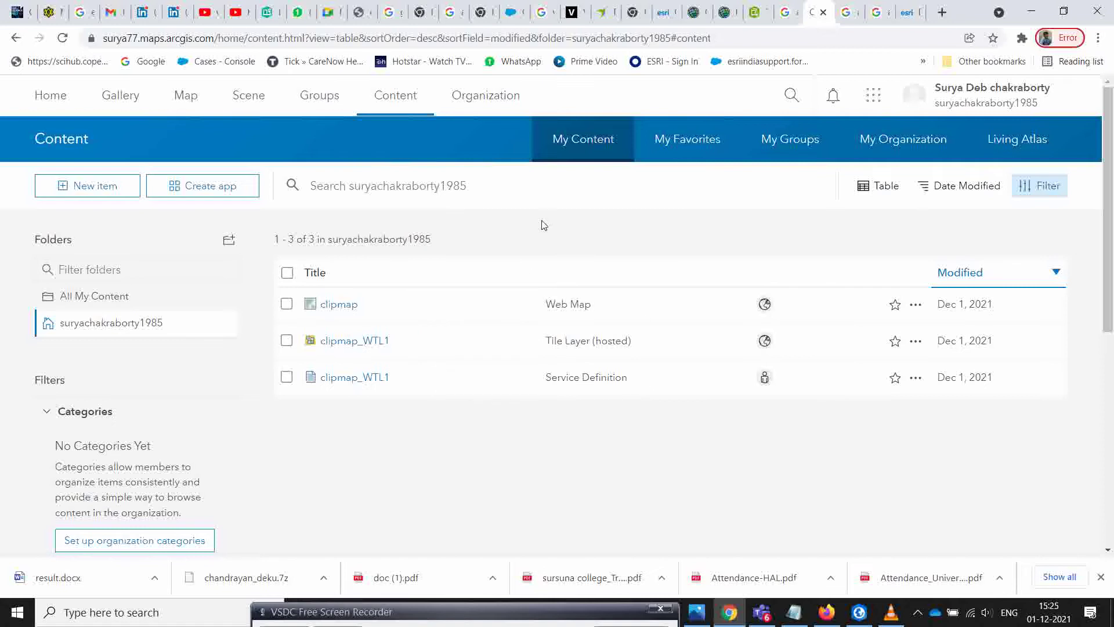
{"action": "left_click", "coordinate": [336, 309]}
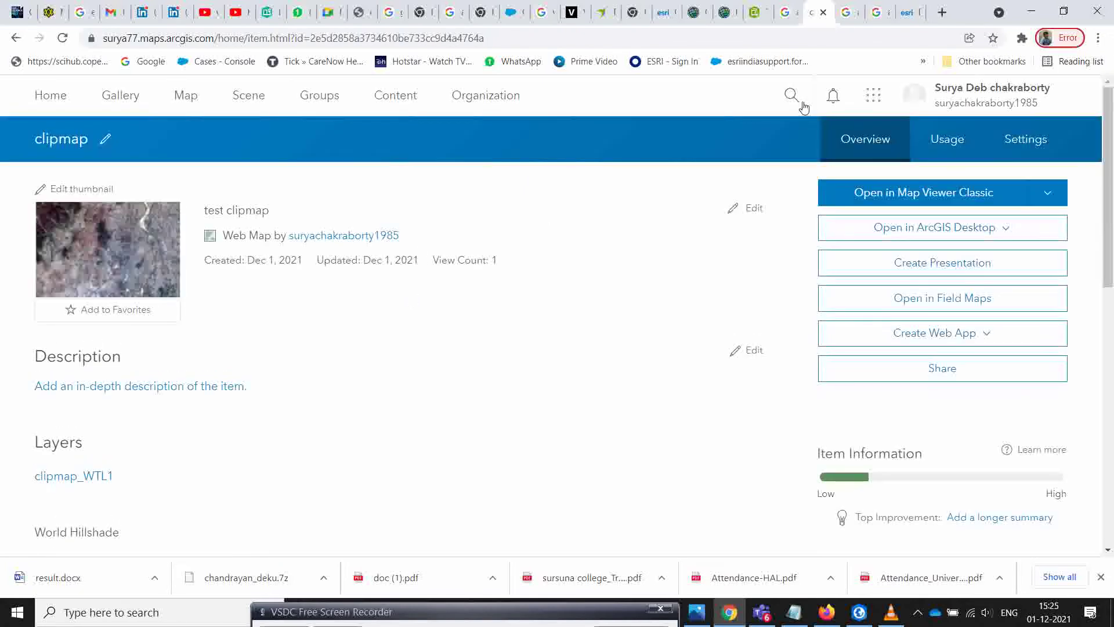
{"action": "left_click", "coordinate": [311, 100]}
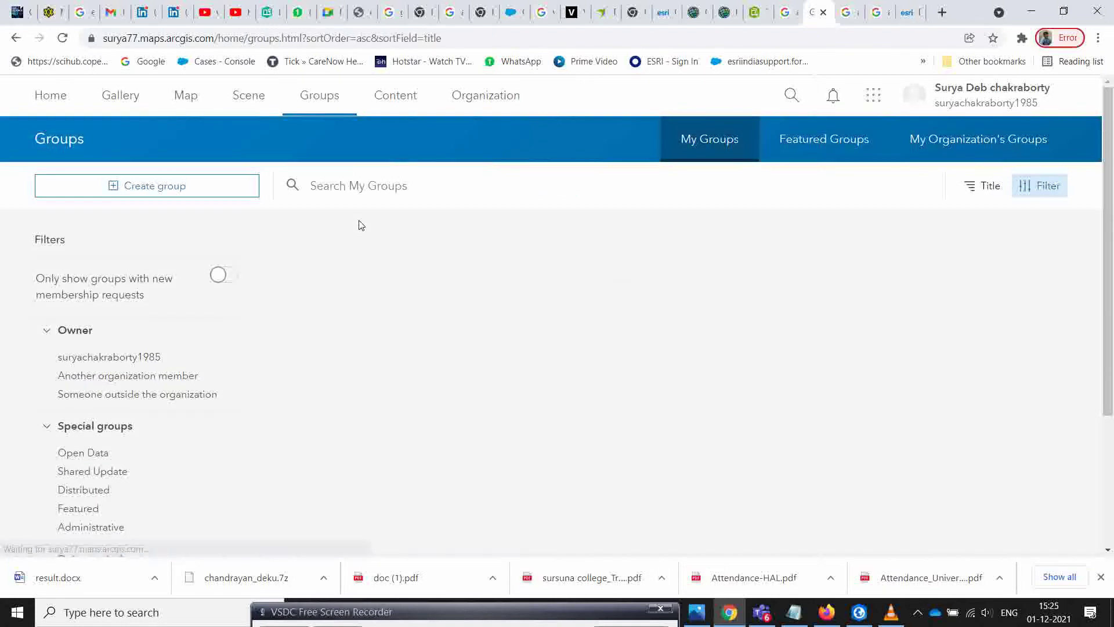
Create a new group and name it 'Custom base map', correcting the misspelled name
{"action": "left_click", "coordinate": [116, 190]}
{"action": "left_click", "coordinate": [266, 264]}
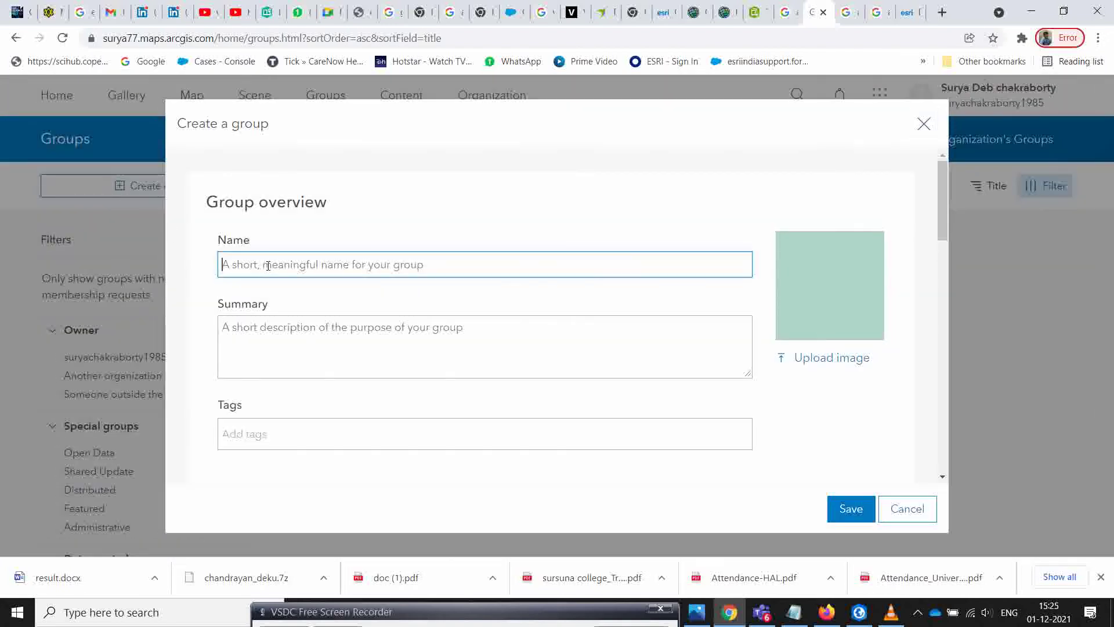
{"action": "type", "text": "C"}
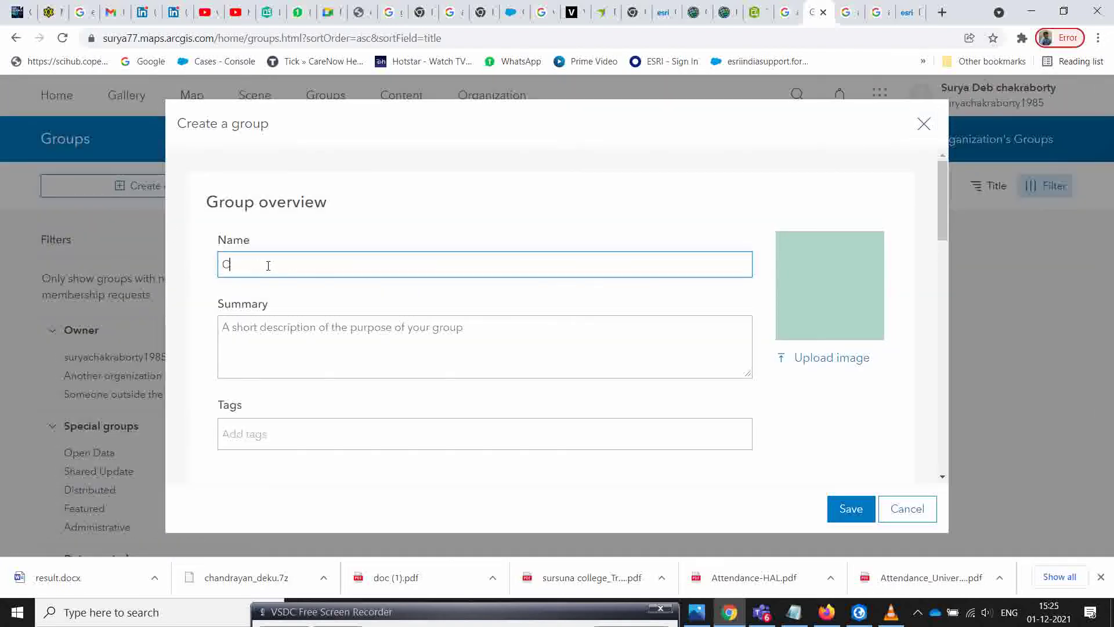
{"action": "type", "text": "ustome base map"}
{"action": "right_click", "coordinate": [263, 267]}
{"action": "left_click", "coordinate": [283, 278]}
{"action": "key", "text": "BackSpace"}
{"action": "key", "text": "BackSpace"}
Add the summary 'Custom base in arcgis online' and the tags Basemap and custom
{"action": "left_click", "coordinate": [281, 334]}
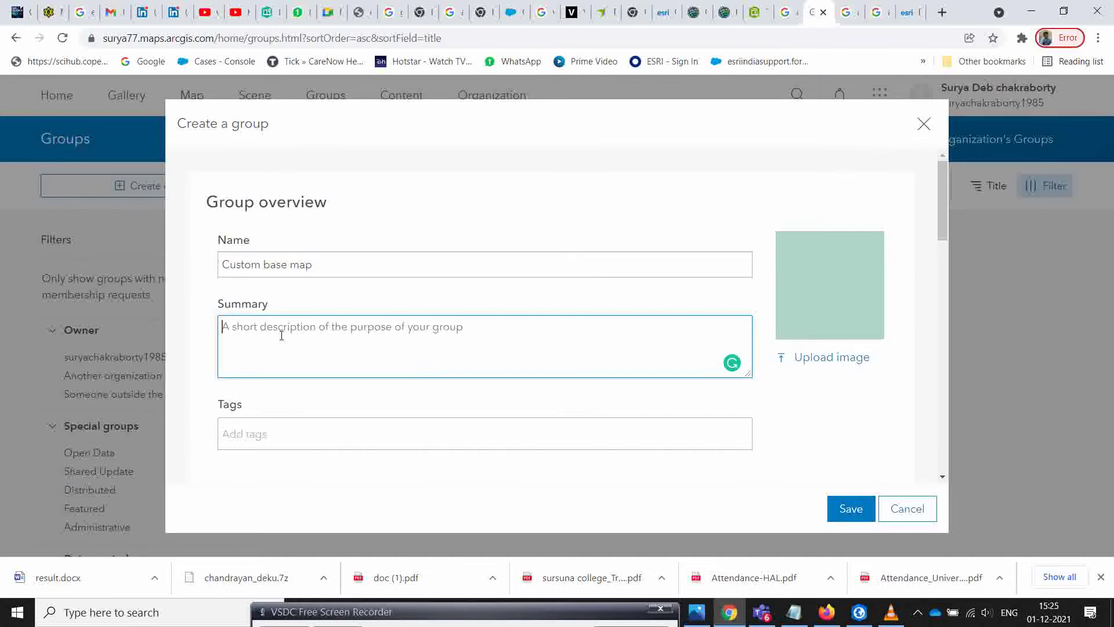
{"action": "type", "text": "Cu"}
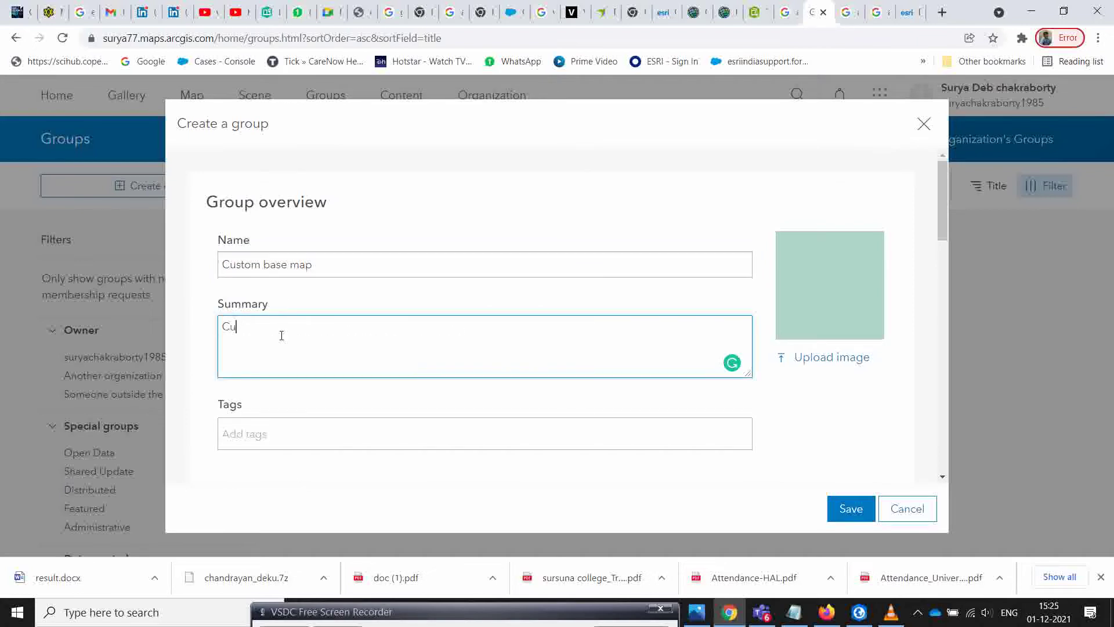
{"action": "type", "text": "stom base in arcgis online"}
{"action": "left_click", "coordinate": [258, 434]}
{"action": "type", "text": "Ba"}
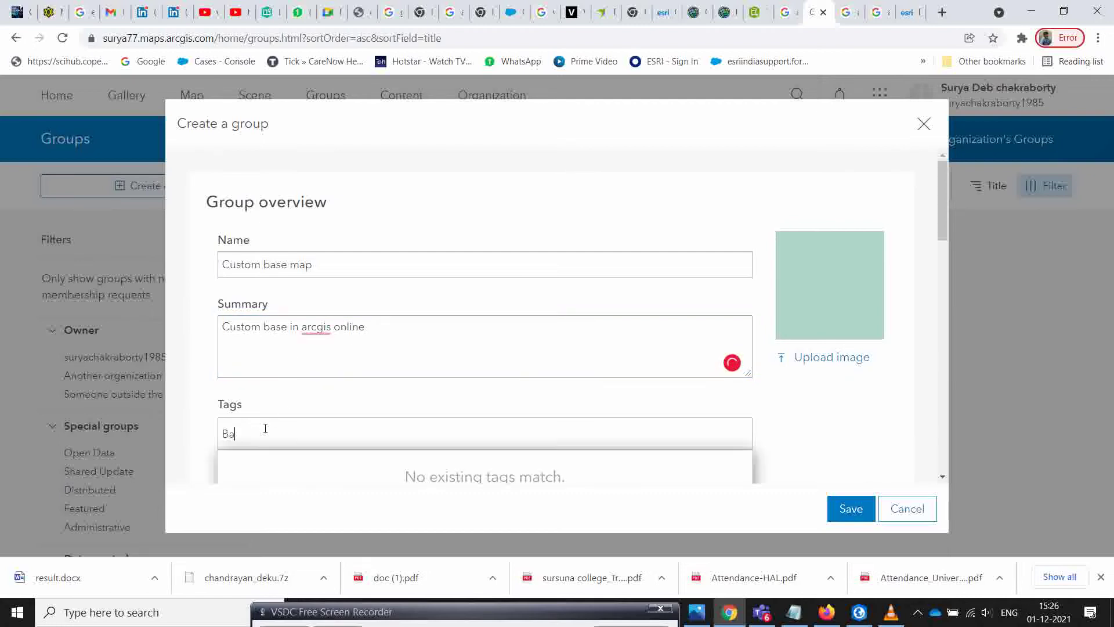
{"action": "type", "text": "semap, custom"}
{"action": "key", "text": "Return"}
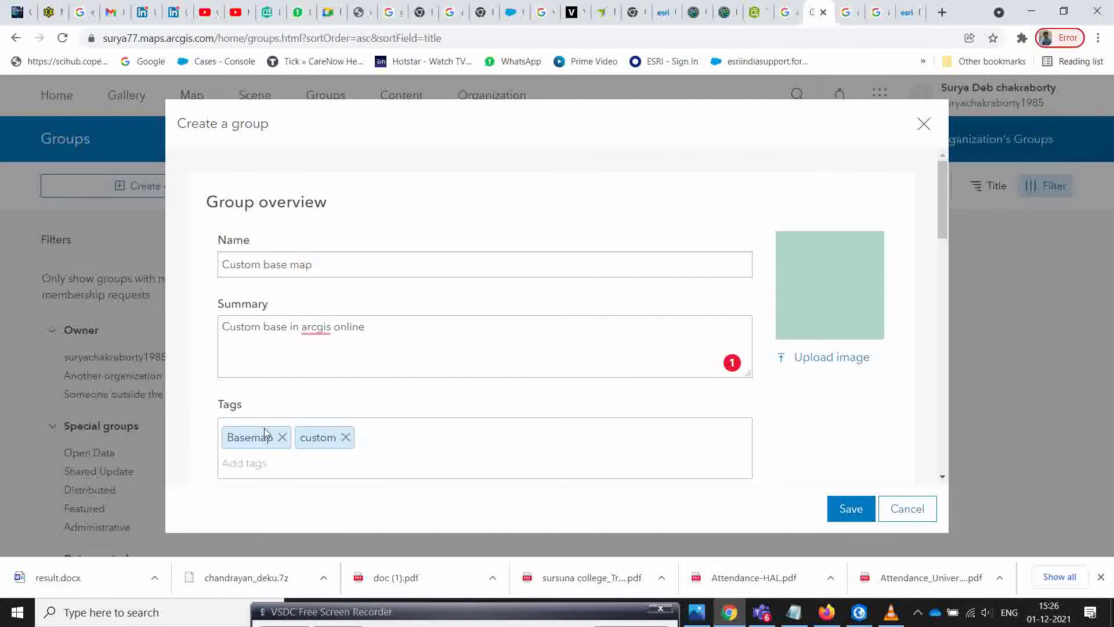
{"action": "scroll", "coordinate": [783, 306], "scroll_direction": "down", "scroll_amount": 4}
{"action": "scroll", "coordinate": [534, 296], "scroll_direction": "up", "scroll_amount": 3}
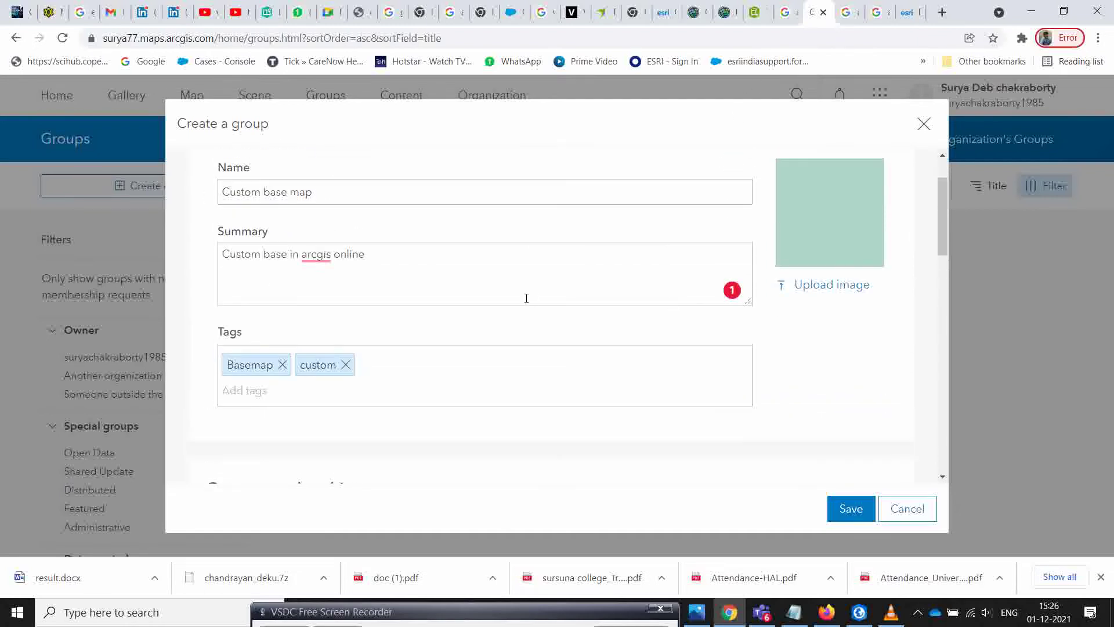
{"action": "right_click", "coordinate": [323, 258]}
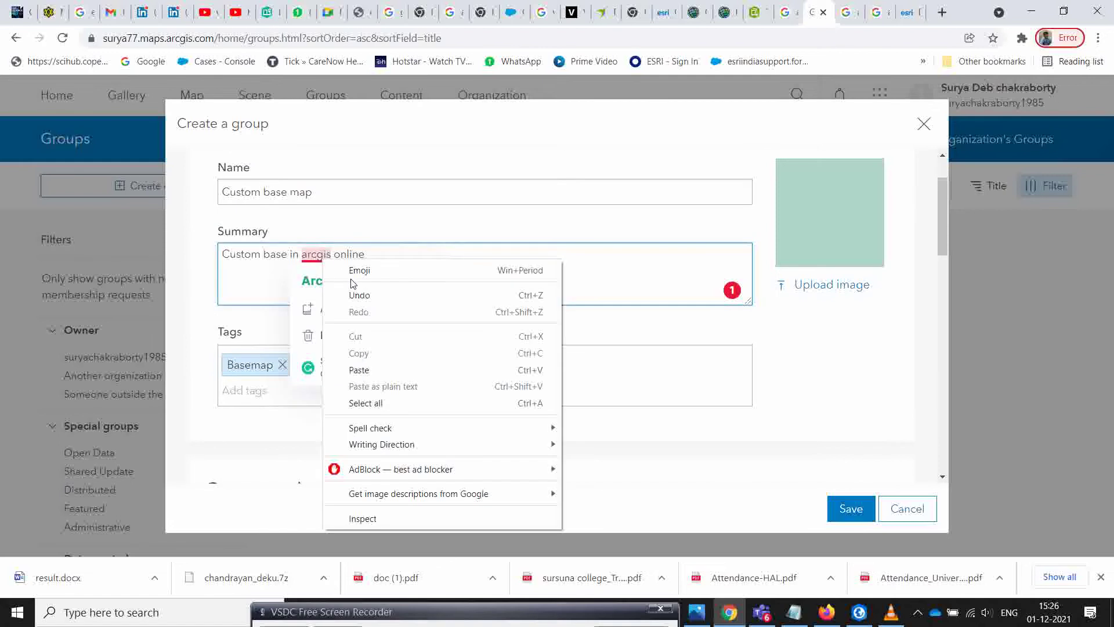
Correct 'arcgis' to ArcGIS in the summary, make the group public to everyone, and save it
{"action": "left_click", "coordinate": [319, 286]}
{"action": "scroll", "coordinate": [466, 279], "scroll_direction": "down", "scroll_amount": 1}
{"action": "scroll", "coordinate": [466, 280], "scroll_direction": "down", "scroll_amount": 4}
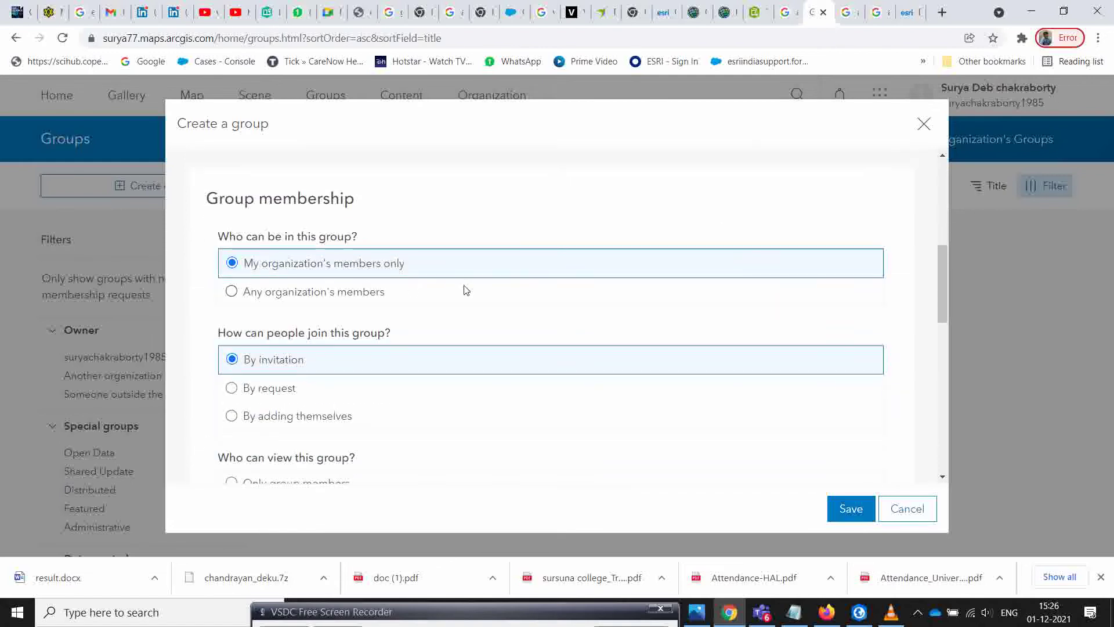
{"action": "scroll", "coordinate": [285, 288], "scroll_direction": "down", "scroll_amount": 2}
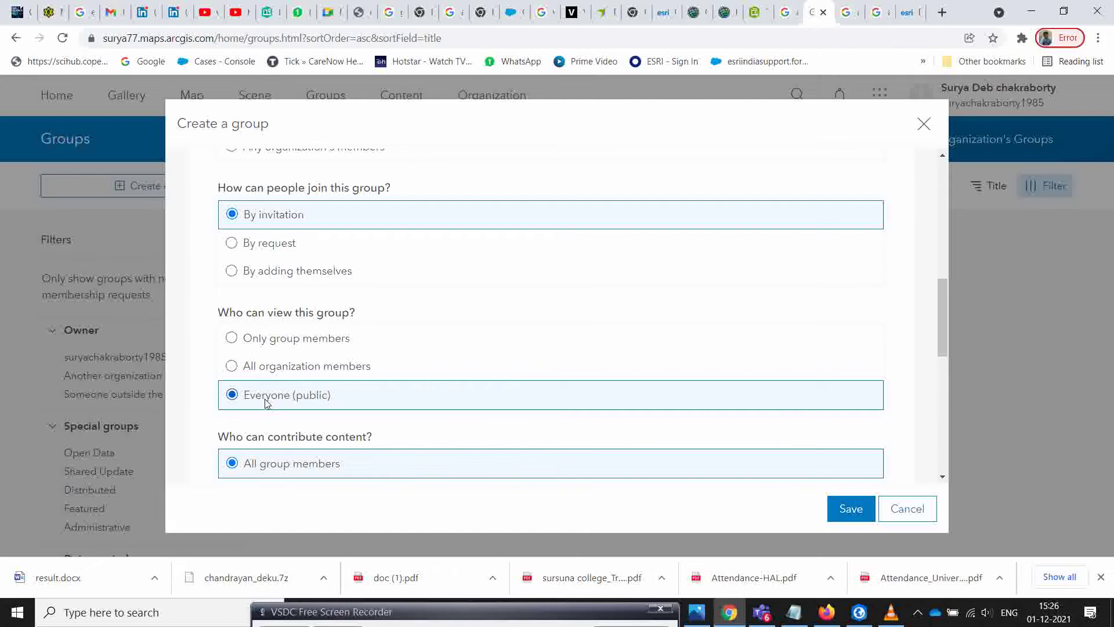
{"action": "left_click", "coordinate": [851, 509]}
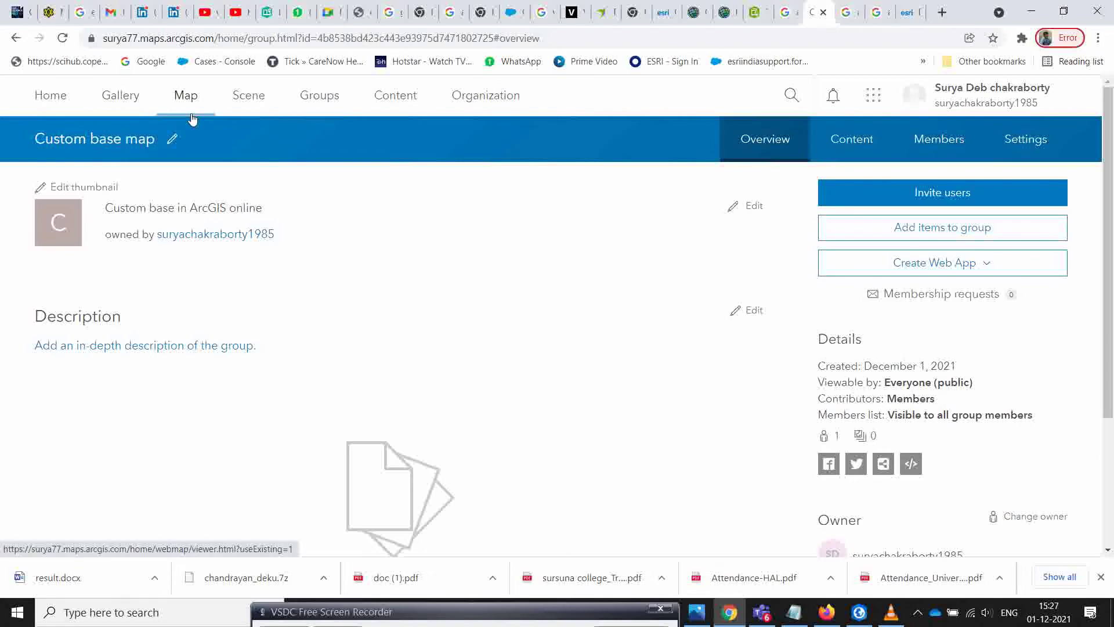
Open the clipmap_WTL1 tile layer from My Content in Map Viewer Classic
{"action": "left_click", "coordinate": [390, 100]}
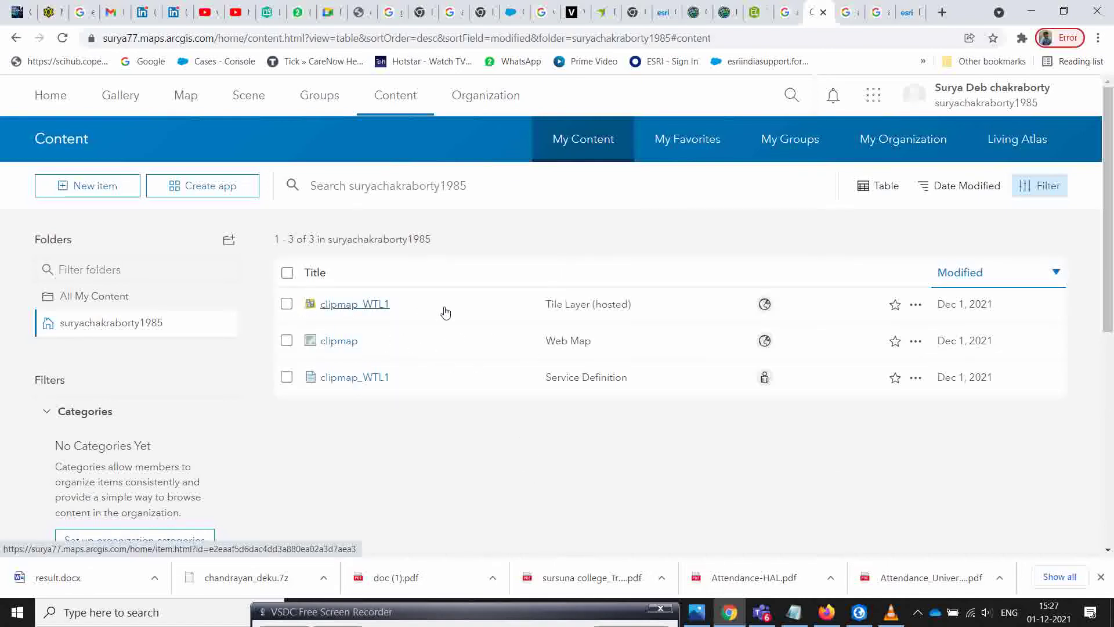
{"action": "left_click", "coordinate": [341, 310]}
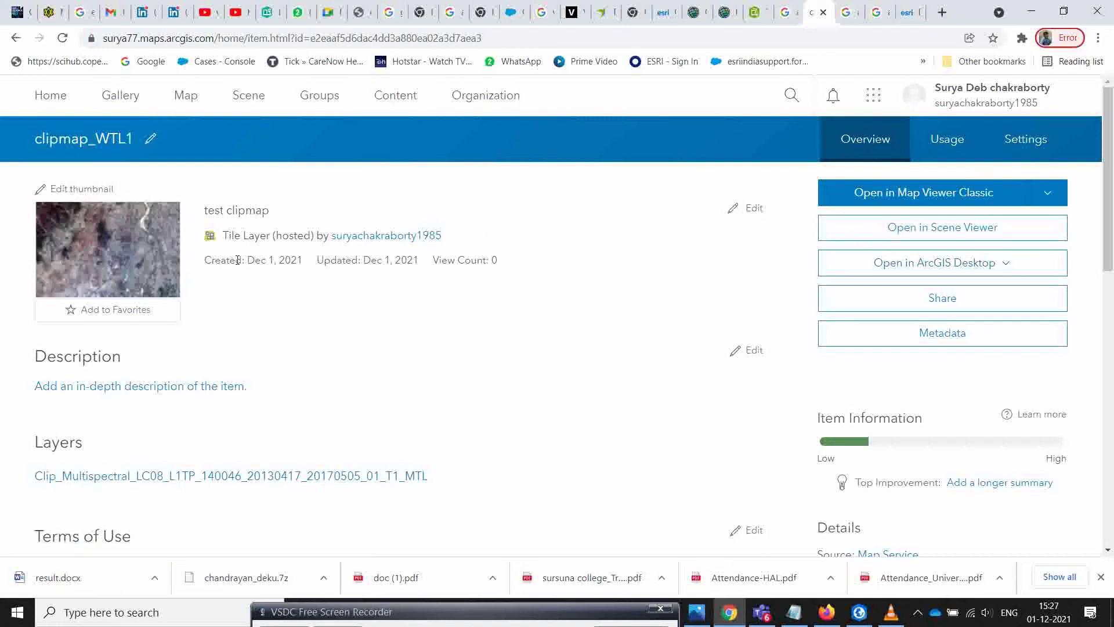
{"action": "left_click", "coordinate": [137, 274]}
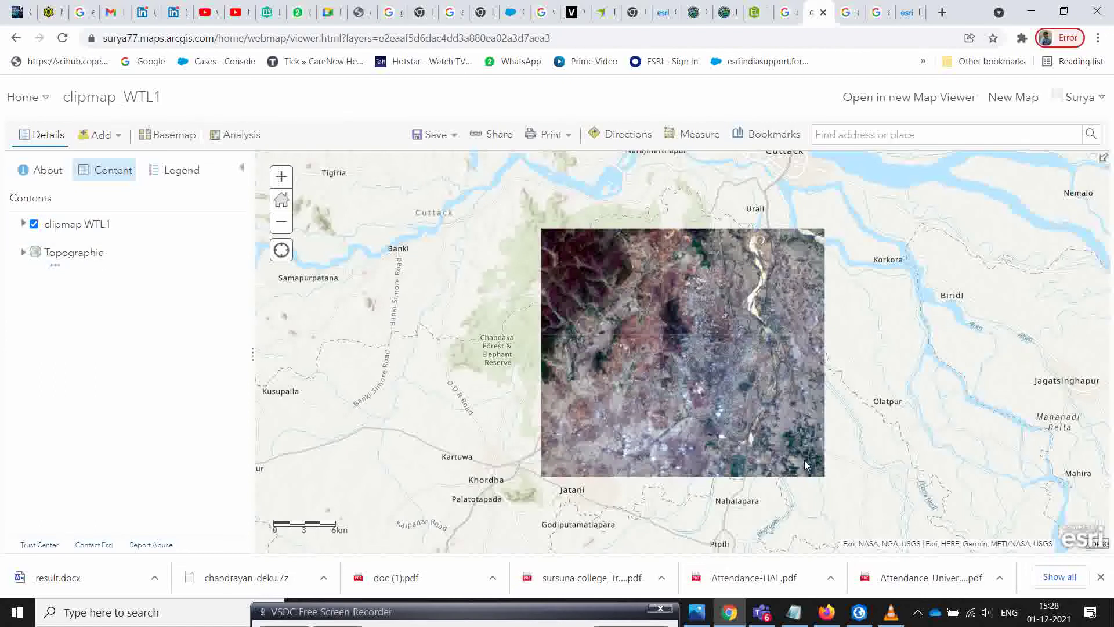
Make the clipmap WTL1 layer part of the basemap
{"action": "right_click", "coordinate": [54, 240]}
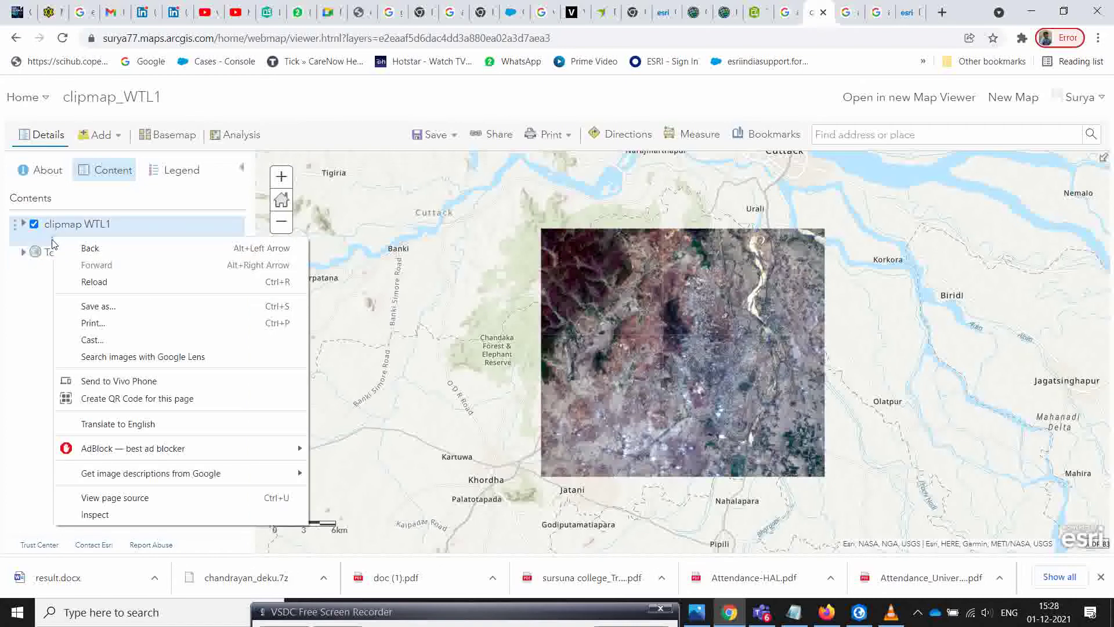
{"action": "left_click", "coordinate": [55, 240]}
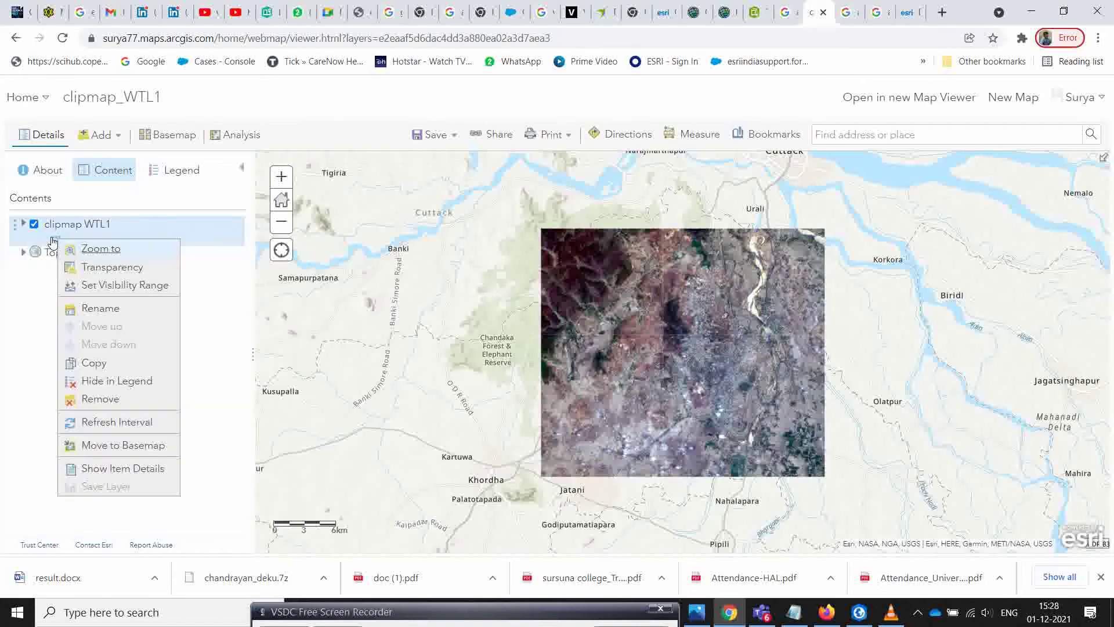
{"action": "left_click", "coordinate": [115, 448]}
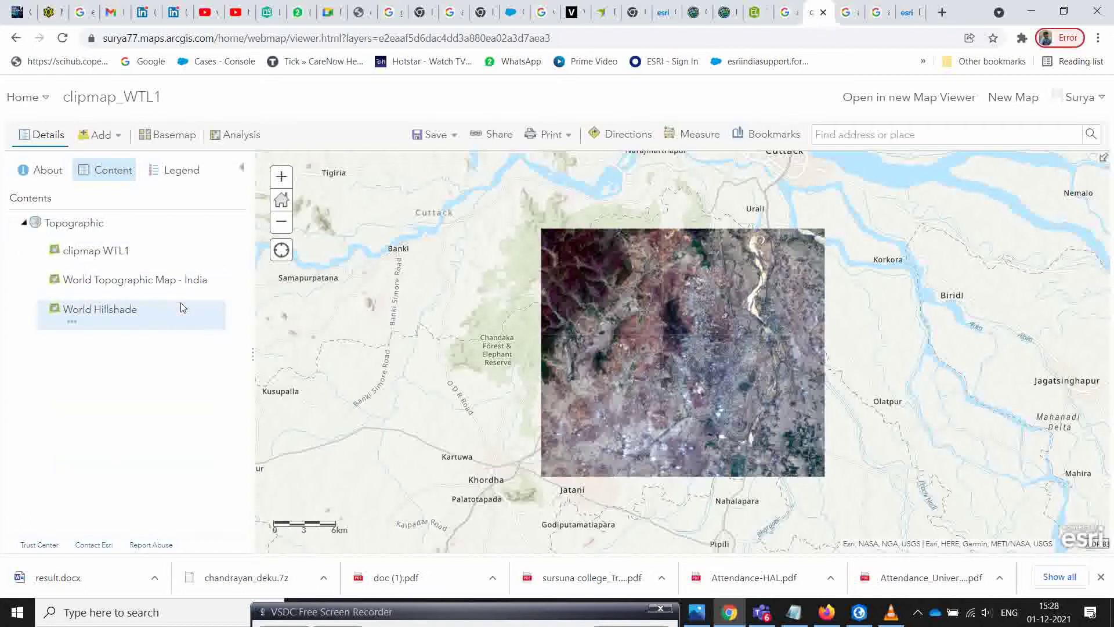
Remove the World Hillshade and World Topographic Map - India layers from the map
{"action": "right_click", "coordinate": [75, 322]}
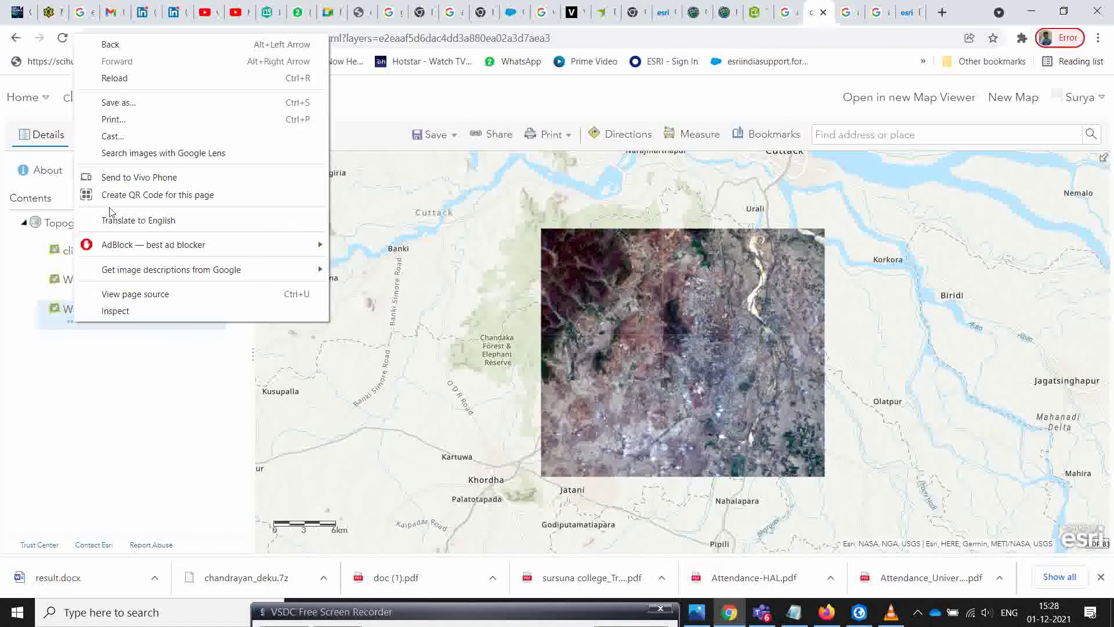
{"action": "left_click", "coordinate": [71, 322]}
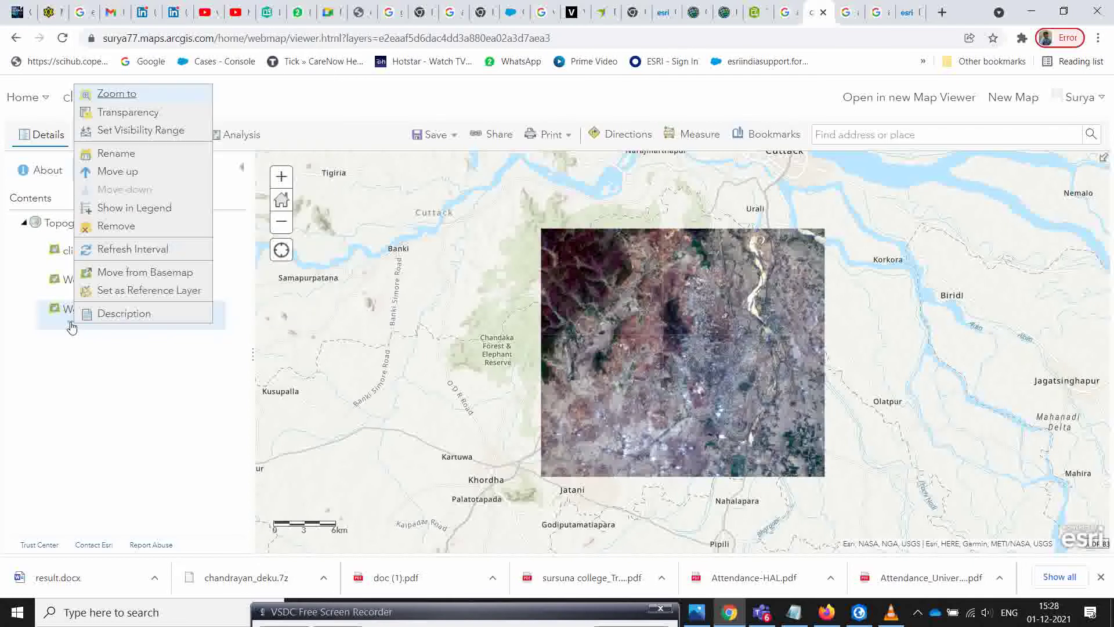
{"action": "left_click", "coordinate": [102, 227]}
{"action": "left_click", "coordinate": [464, 357]}
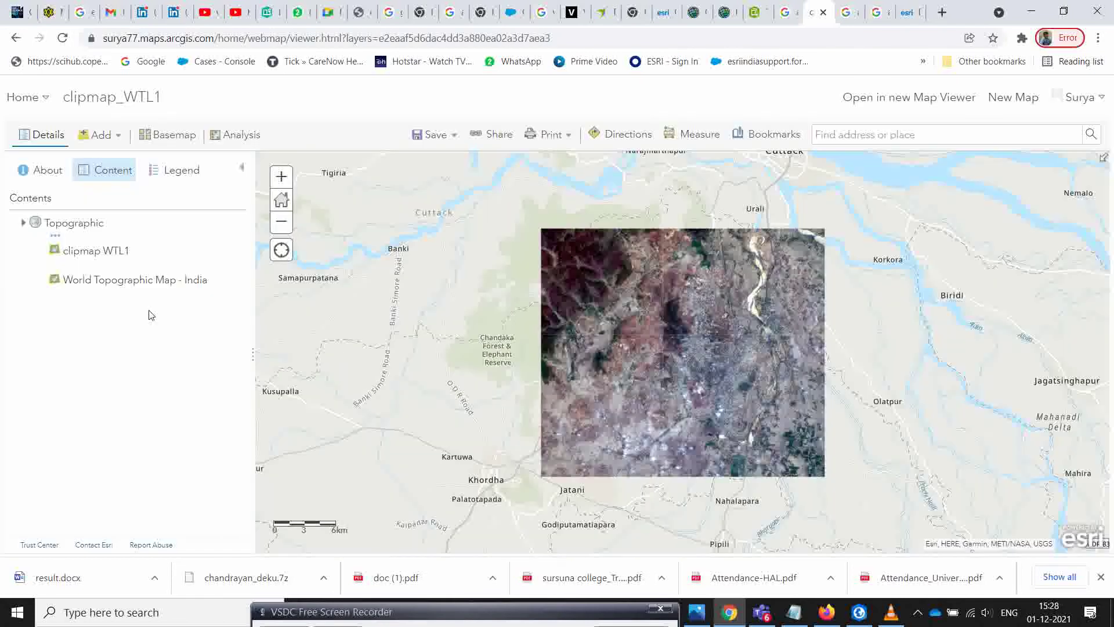
{"action": "left_click", "coordinate": [97, 294]}
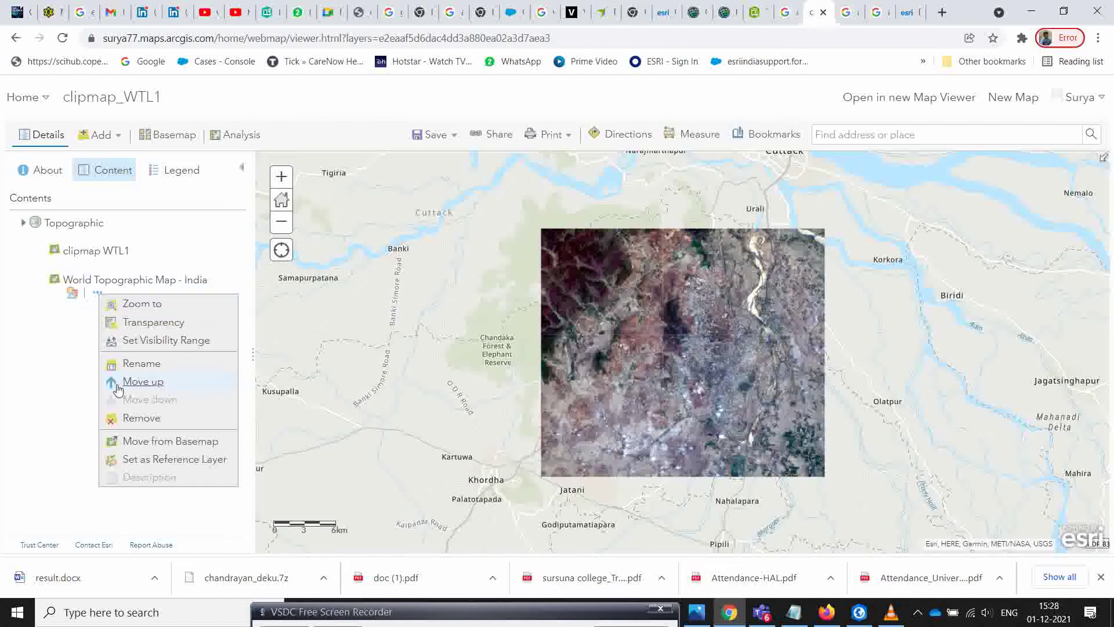
{"action": "left_click", "coordinate": [129, 418]}
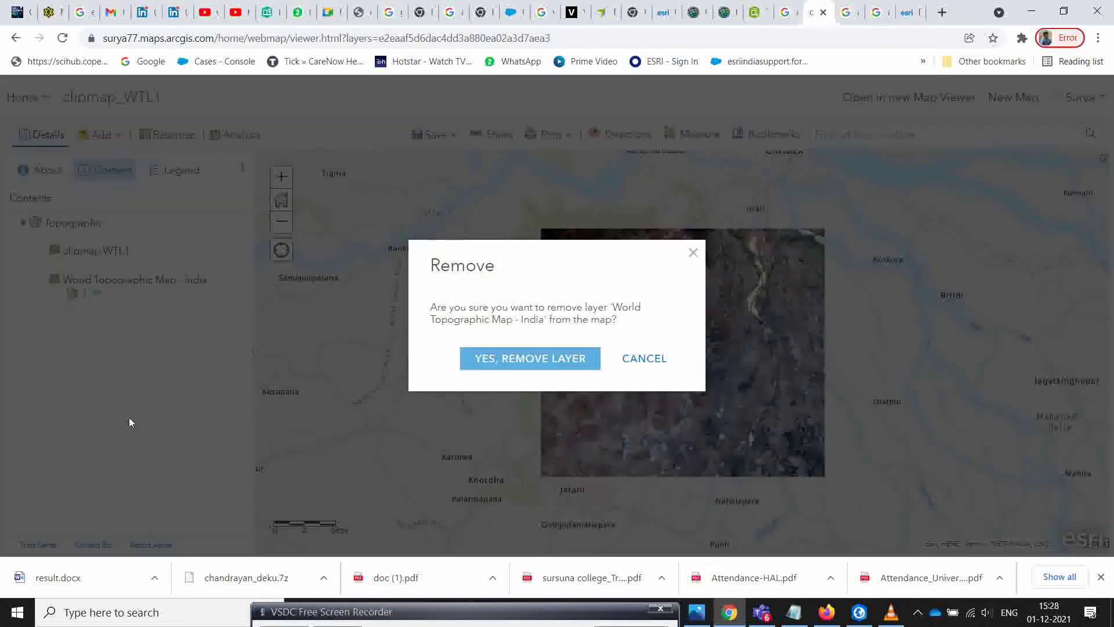
{"action": "left_click", "coordinate": [513, 369]}
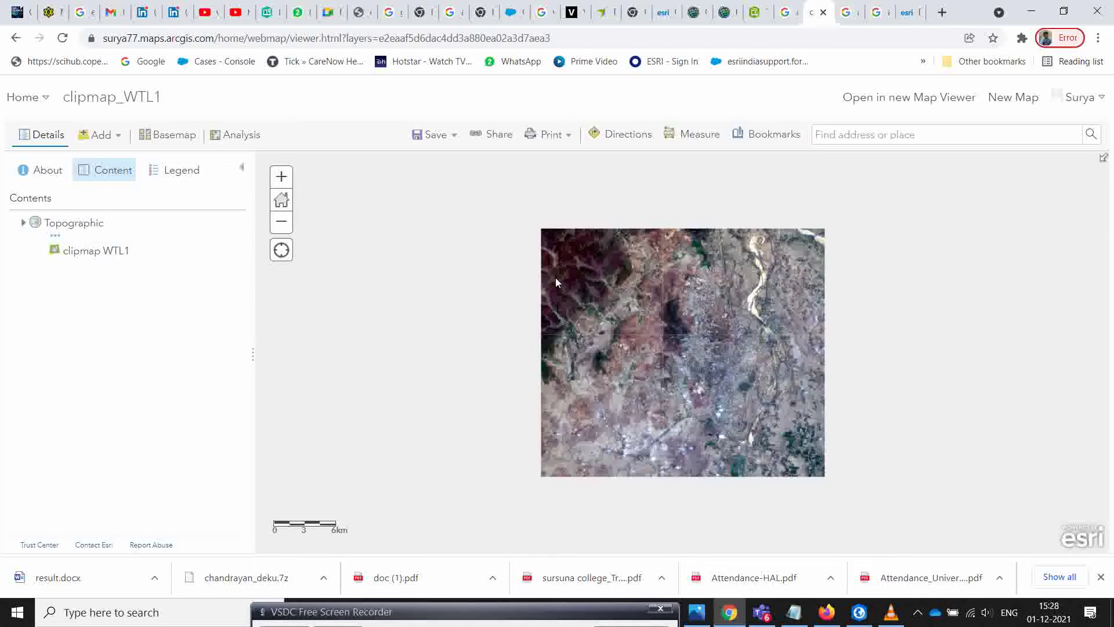
Try saving the map as a new item with tag Basemap2 and a summary
{"action": "left_click", "coordinate": [445, 141]}
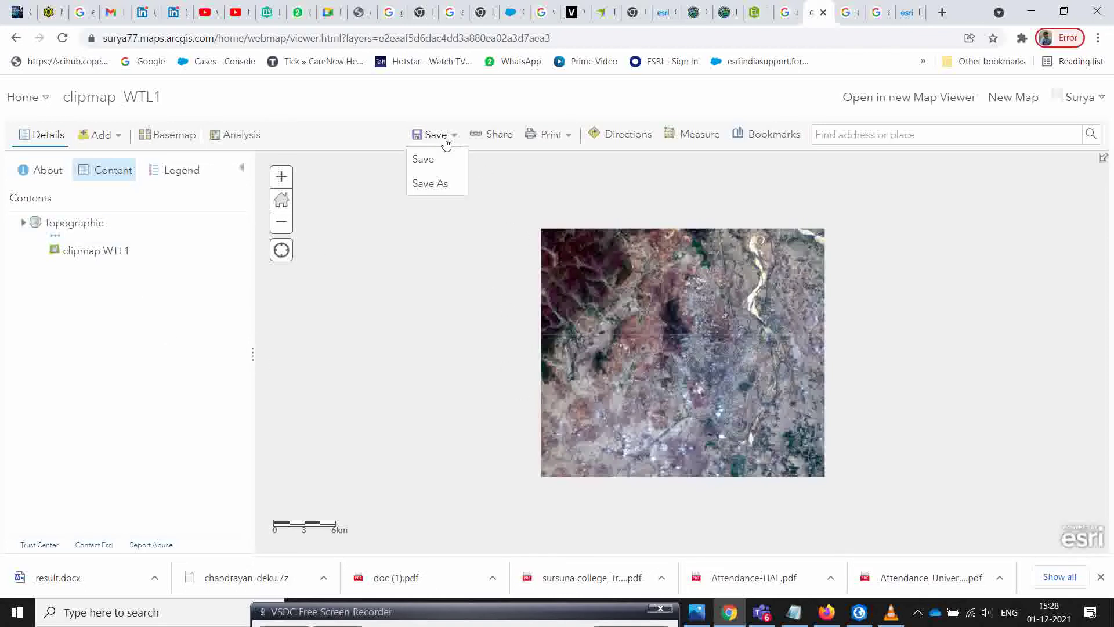
{"action": "left_click", "coordinate": [426, 160]}
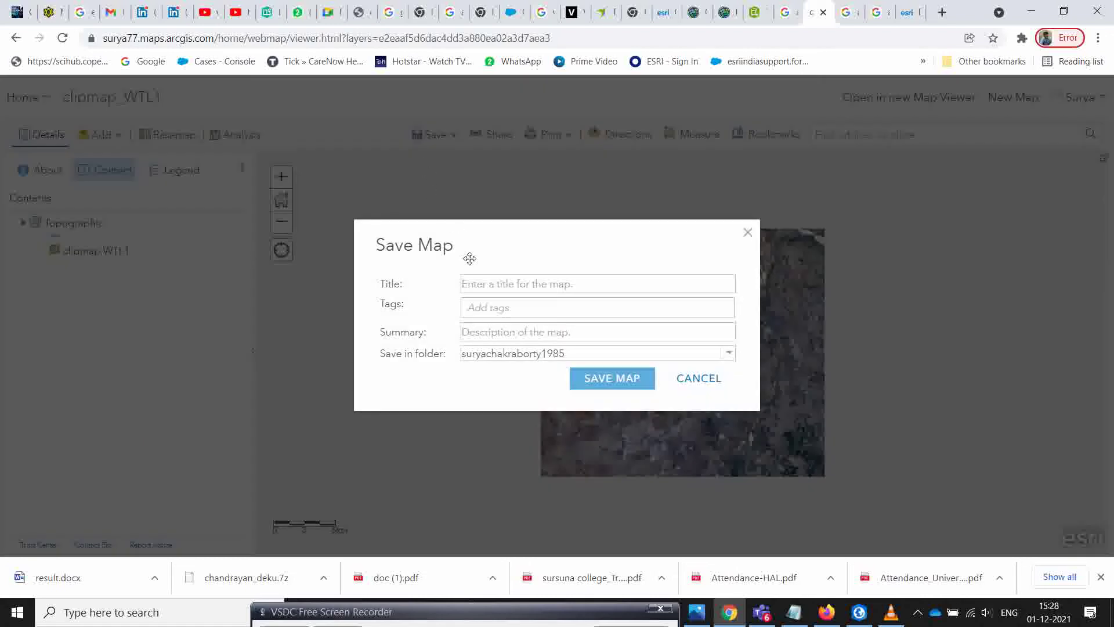
{"action": "left_click", "coordinate": [476, 284]}
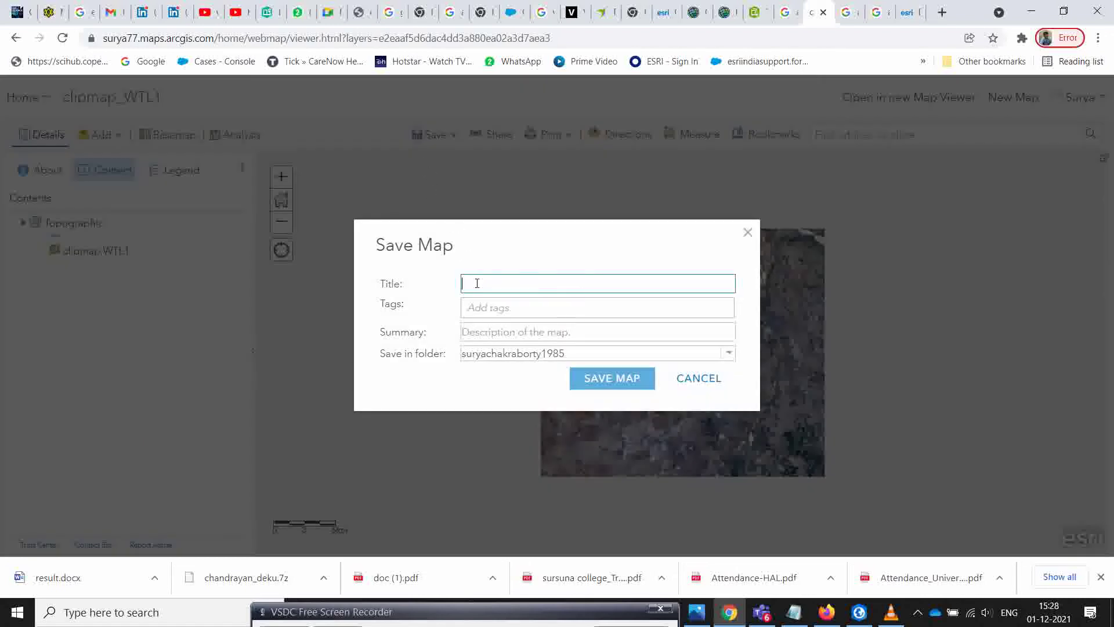
{"action": "left_click", "coordinate": [497, 306]}
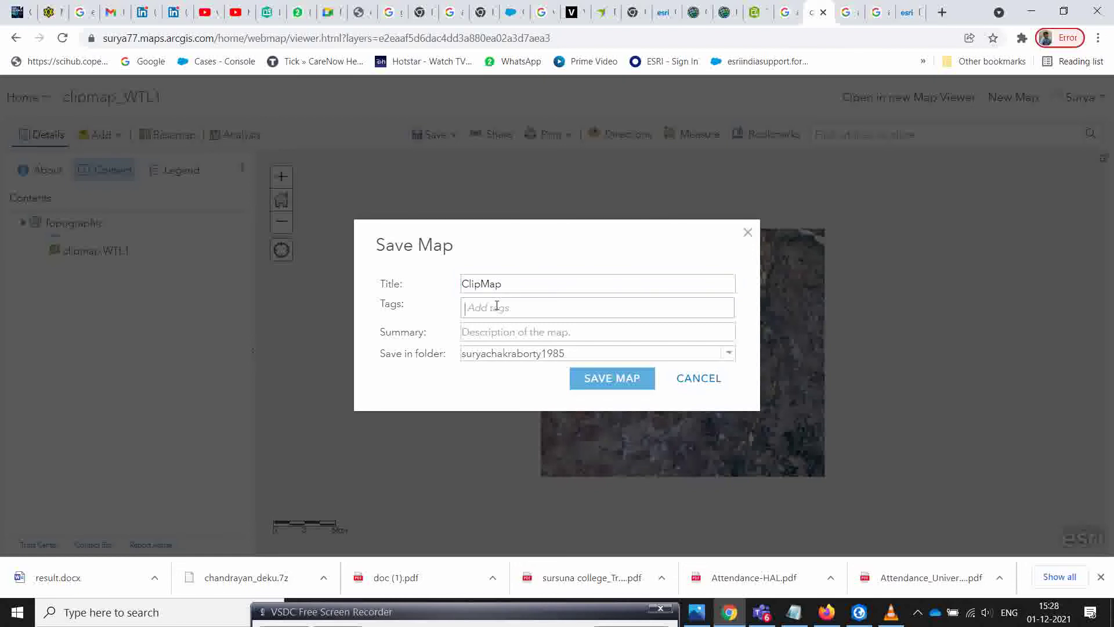
{"action": "type", "text": "Basemap"}
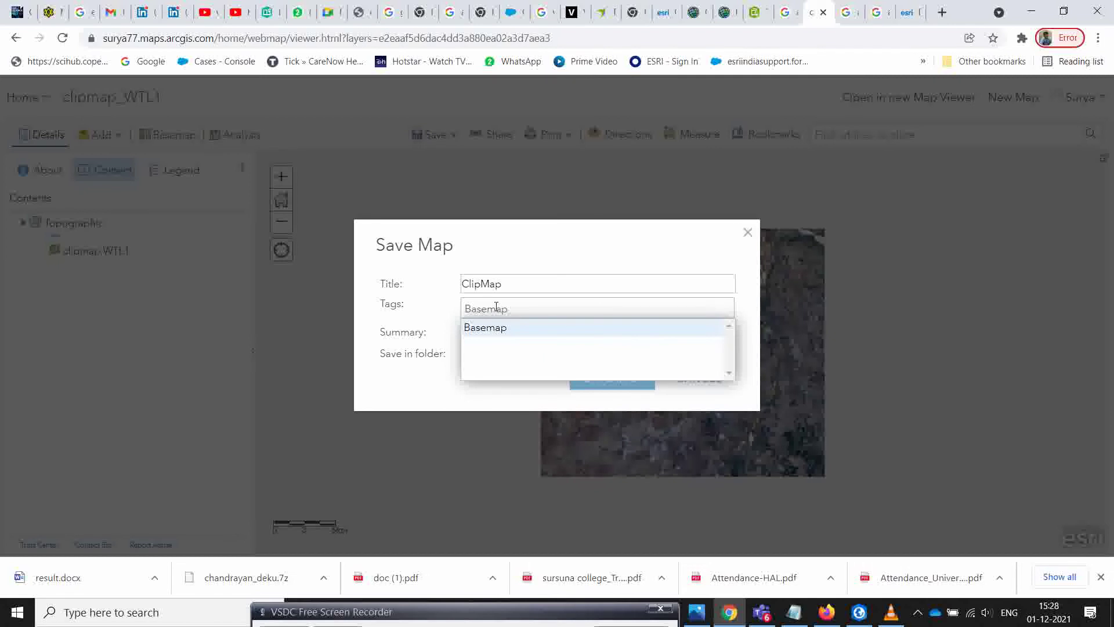
{"action": "type", "text": "2"}
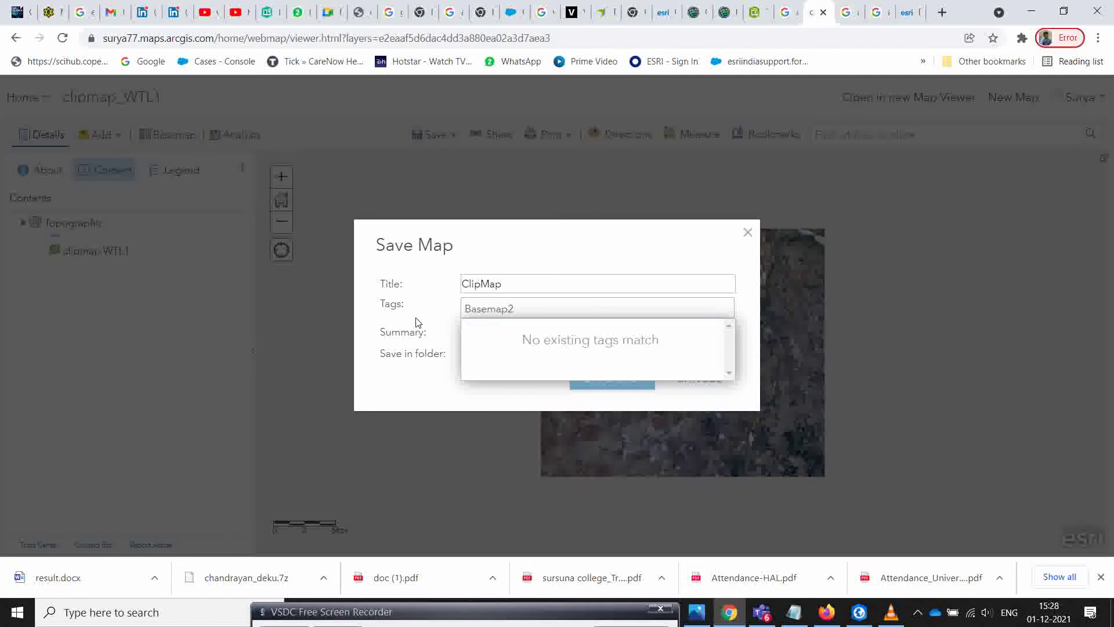
{"action": "key", "text": "Return"}
{"action": "left_click", "coordinate": [479, 336]}
{"action": "type", "text": "base Map bhubaneshwar"}
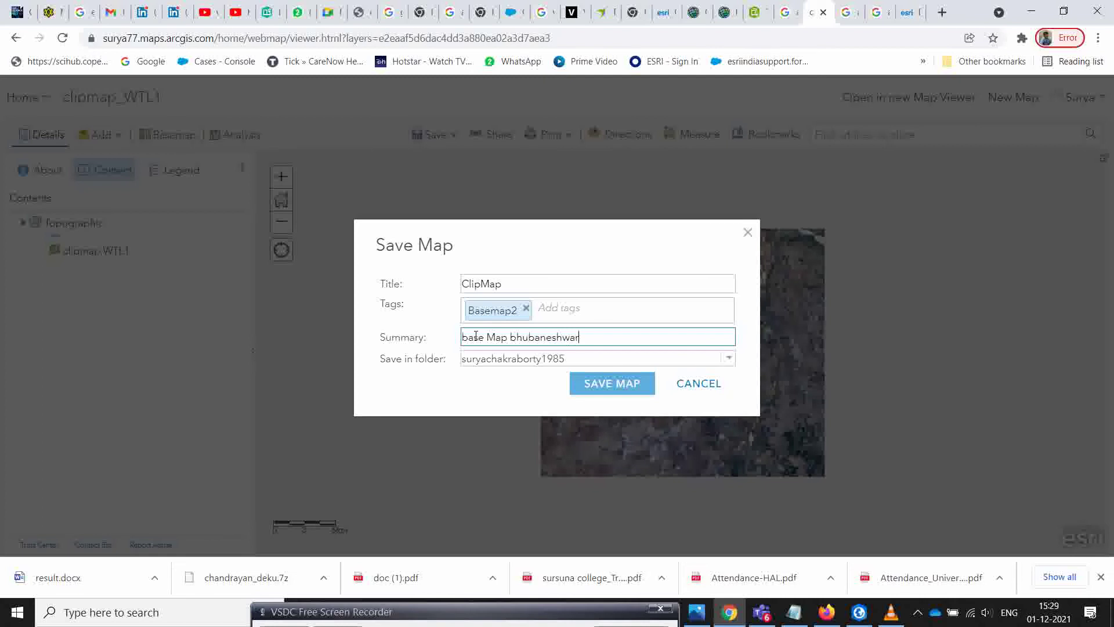
{"action": "left_click", "coordinate": [614, 388]}
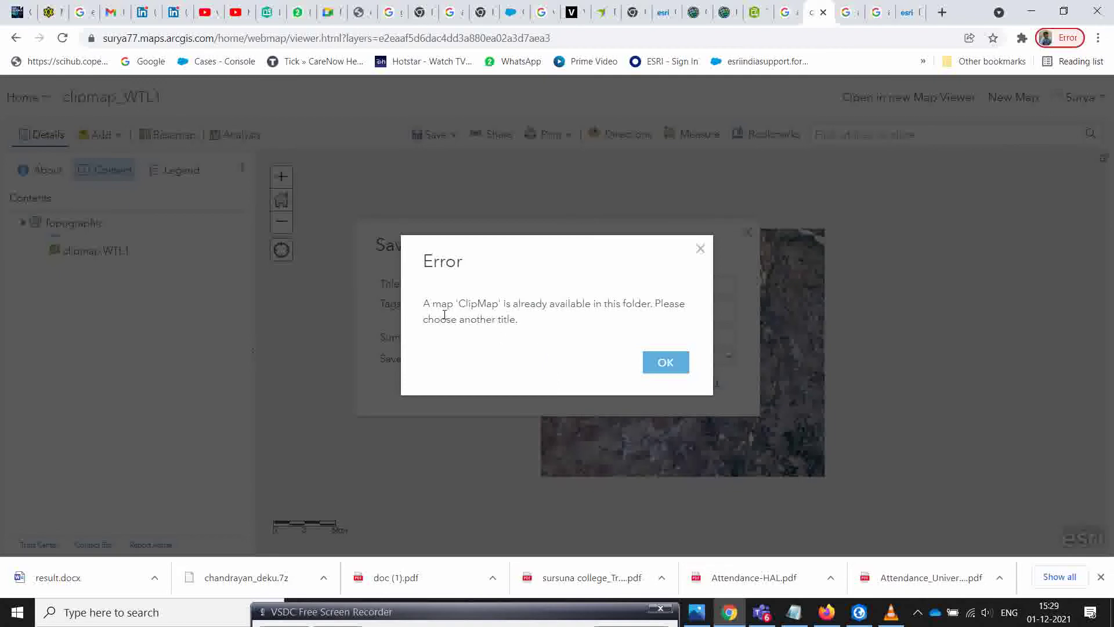
Dismiss the duplicate-title error, replace the ClipMap title, and close the save form
{"action": "left_click", "coordinate": [654, 374]}
{"action": "left_click", "coordinate": [471, 286]}
{"action": "left_click_drag", "start_coordinate": [517, 287], "coordinate": [394, 284]}
{"action": "type", "text": "Basem"}
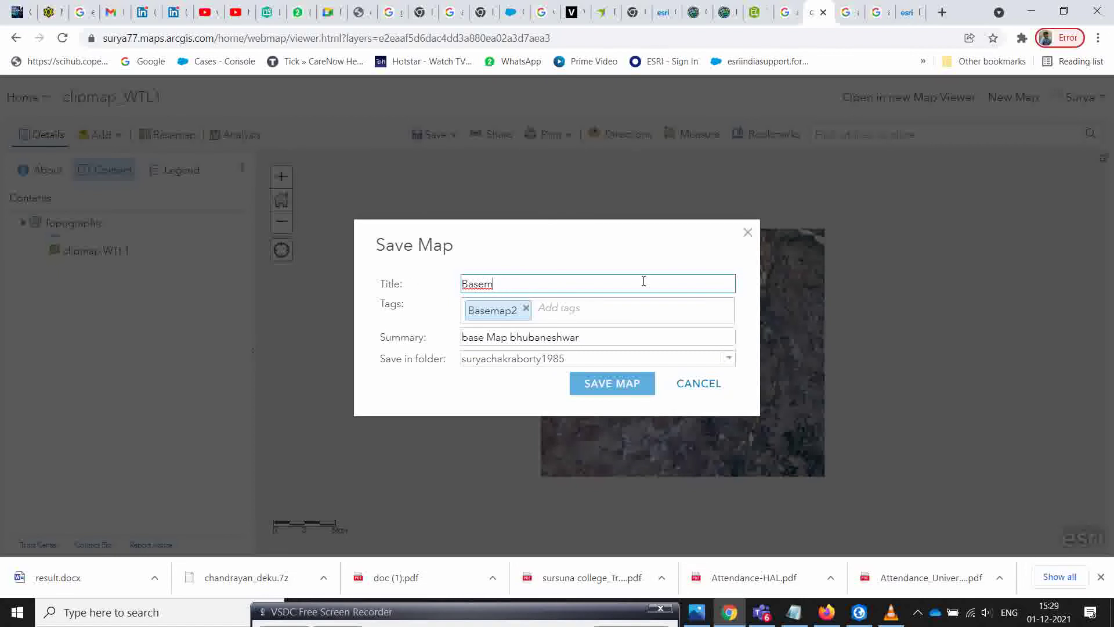
{"action": "left_click", "coordinate": [748, 232]}
Save the map as basemapBBH with tag Basemap2 and summary 'Base map BBH clip'
{"action": "left_click", "coordinate": [434, 134]}
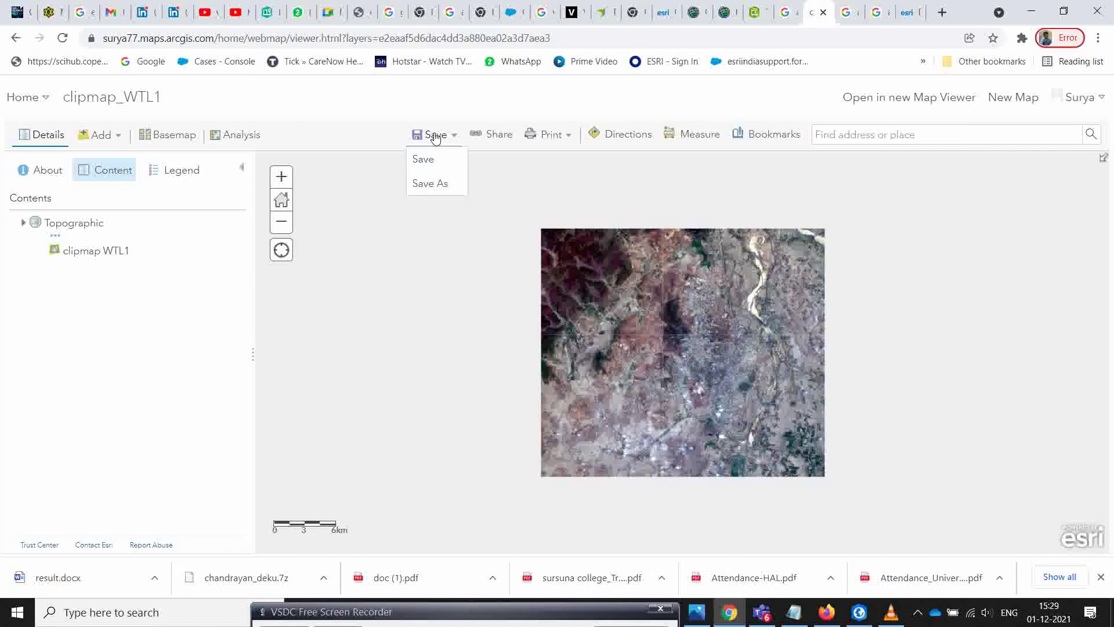
{"action": "left_click", "coordinate": [433, 164]}
{"action": "left_click", "coordinate": [507, 282]}
{"action": "key", "text": "Return"}
{"action": "type", "text": "basemapBBH"}
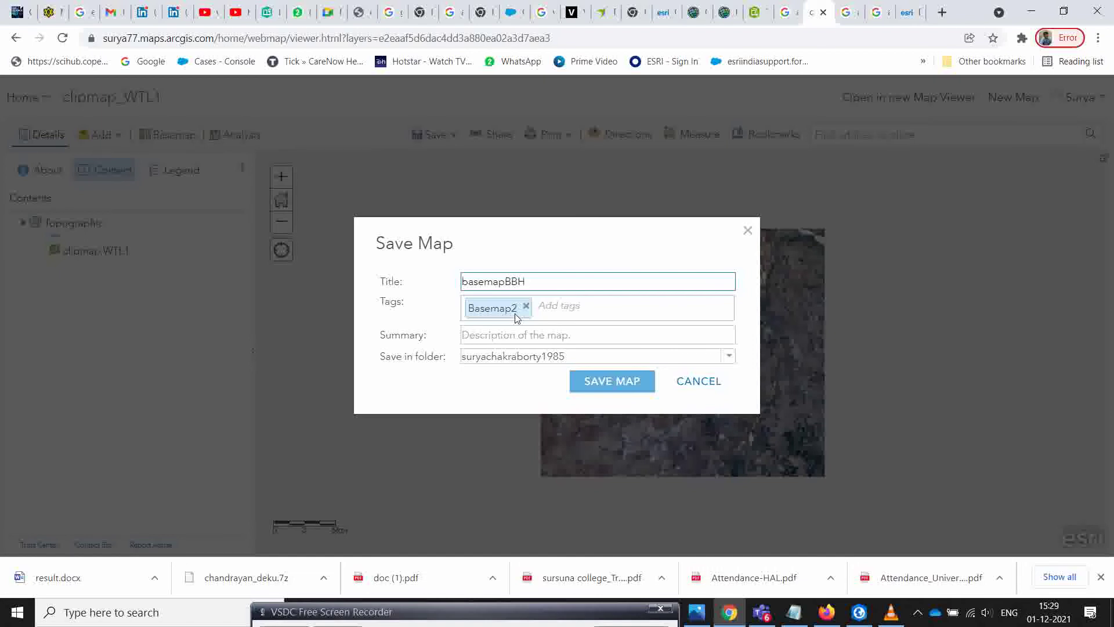
{"action": "left_click", "coordinate": [492, 330]}
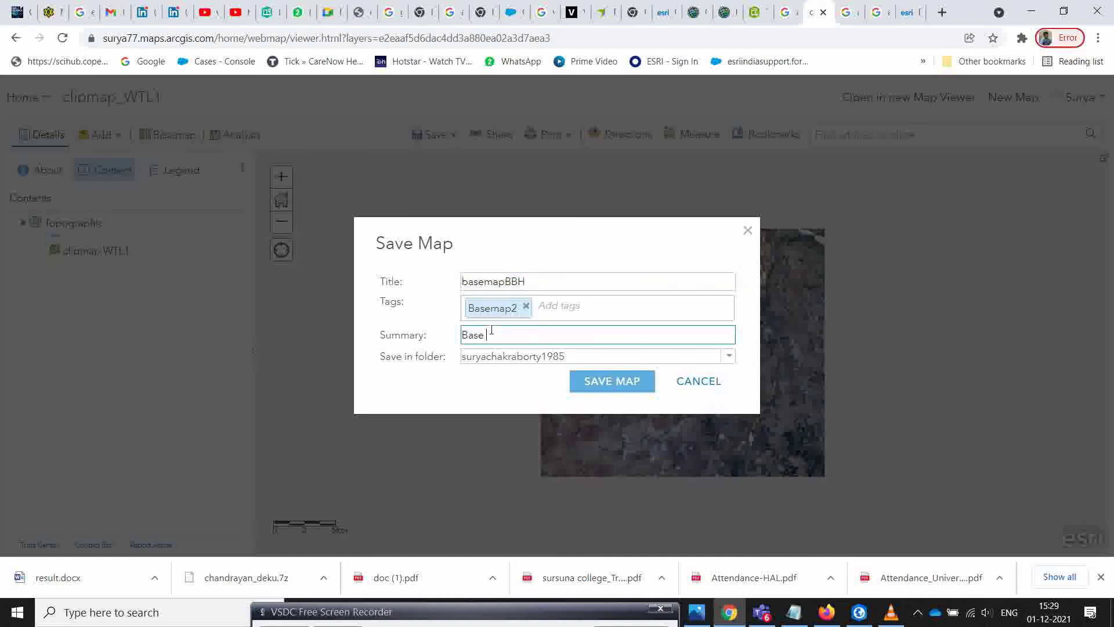
{"action": "type", "text": "Base map BB"}
{"action": "left_click", "coordinate": [630, 382]}
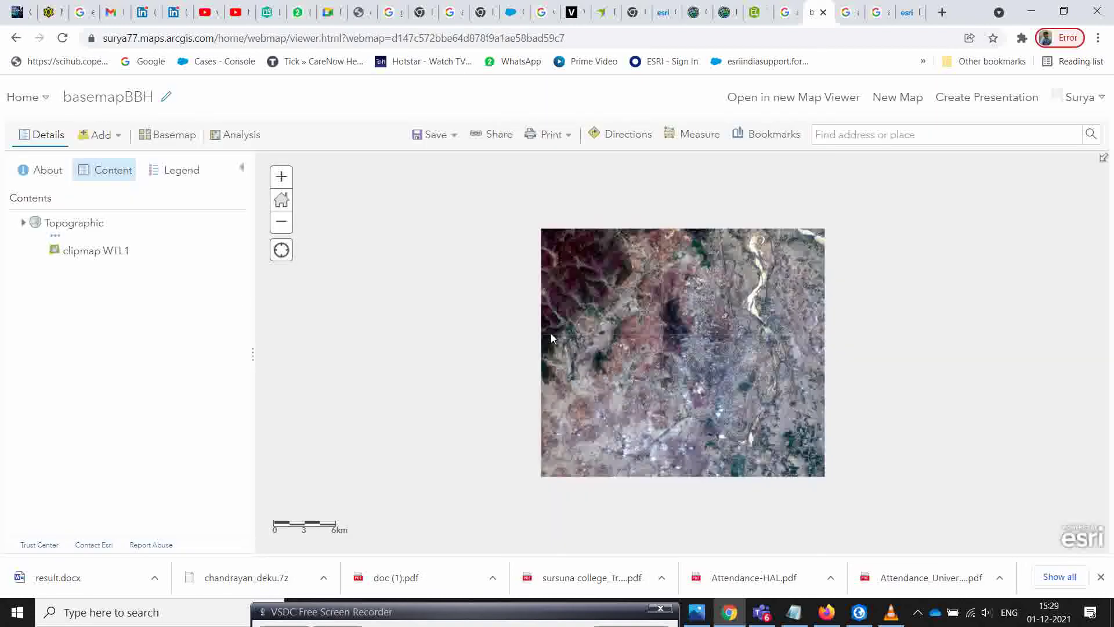
{"action": "left_click", "coordinate": [29, 99]}
Open basemapBBH's sharing settings from My Content, then close them without saving
{"action": "left_click", "coordinate": [26, 243]}
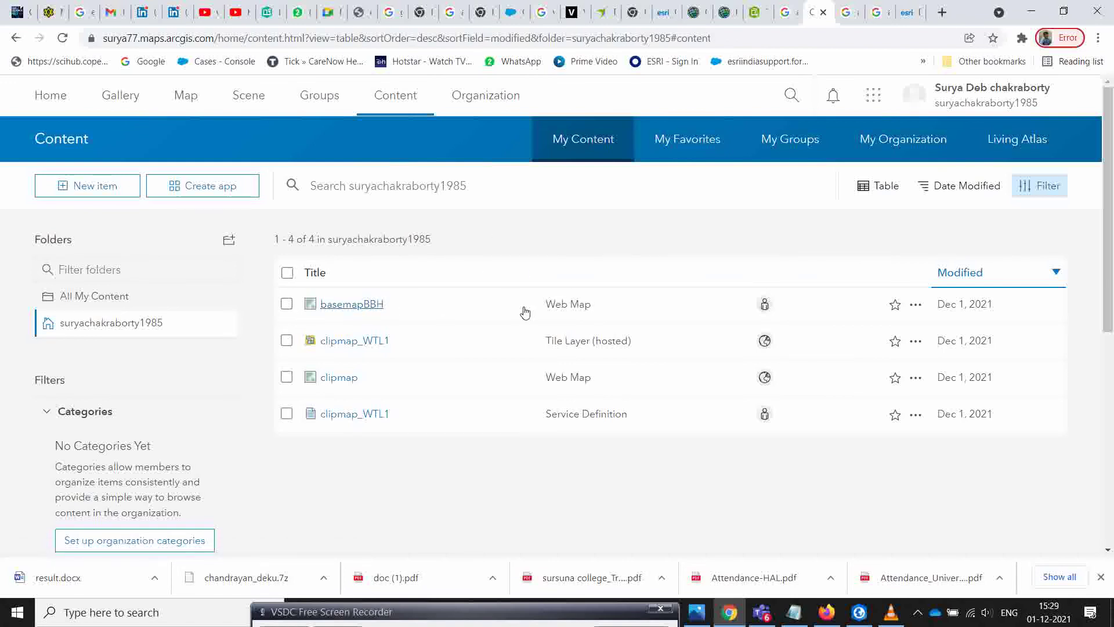
{"action": "left_click", "coordinate": [287, 305]}
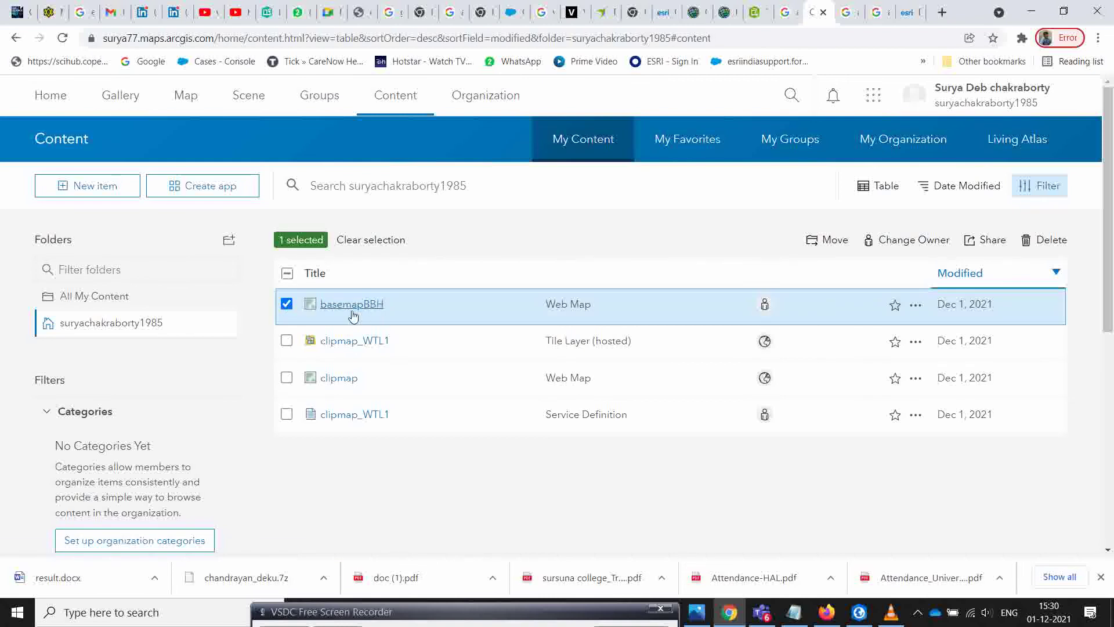
{"action": "left_click", "coordinate": [915, 306]}
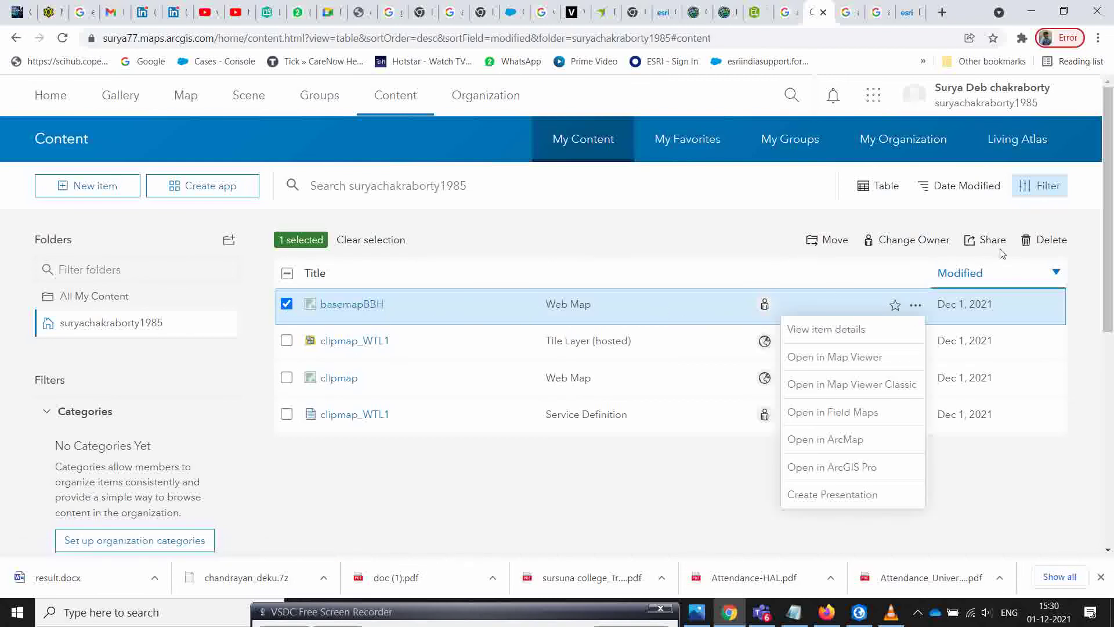
{"action": "left_click", "coordinate": [981, 244]}
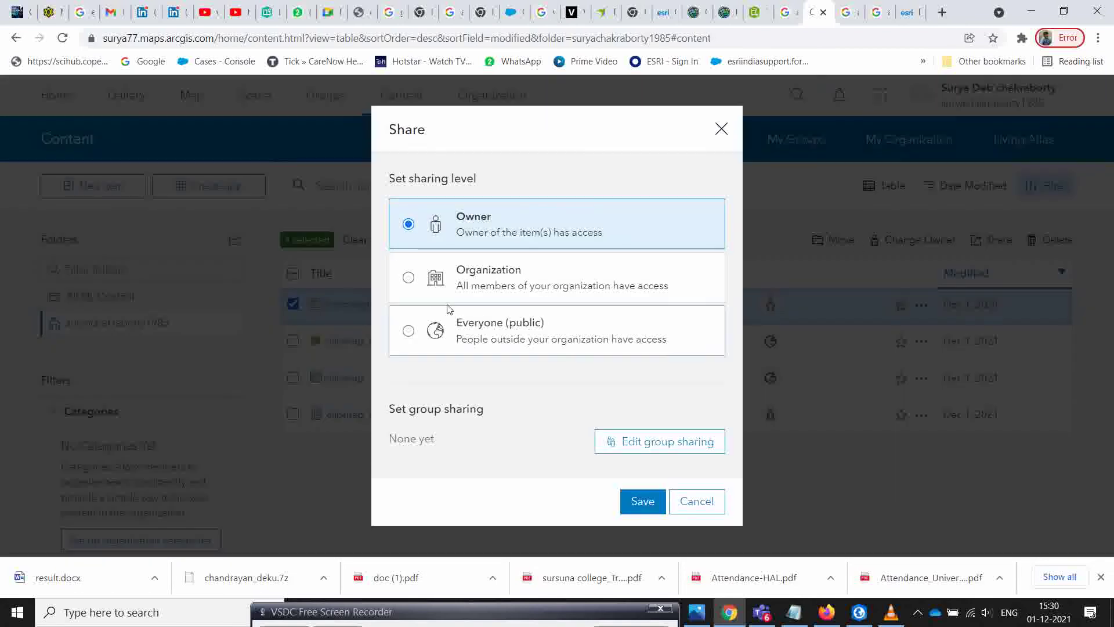
{"action": "left_click", "coordinate": [407, 332]}
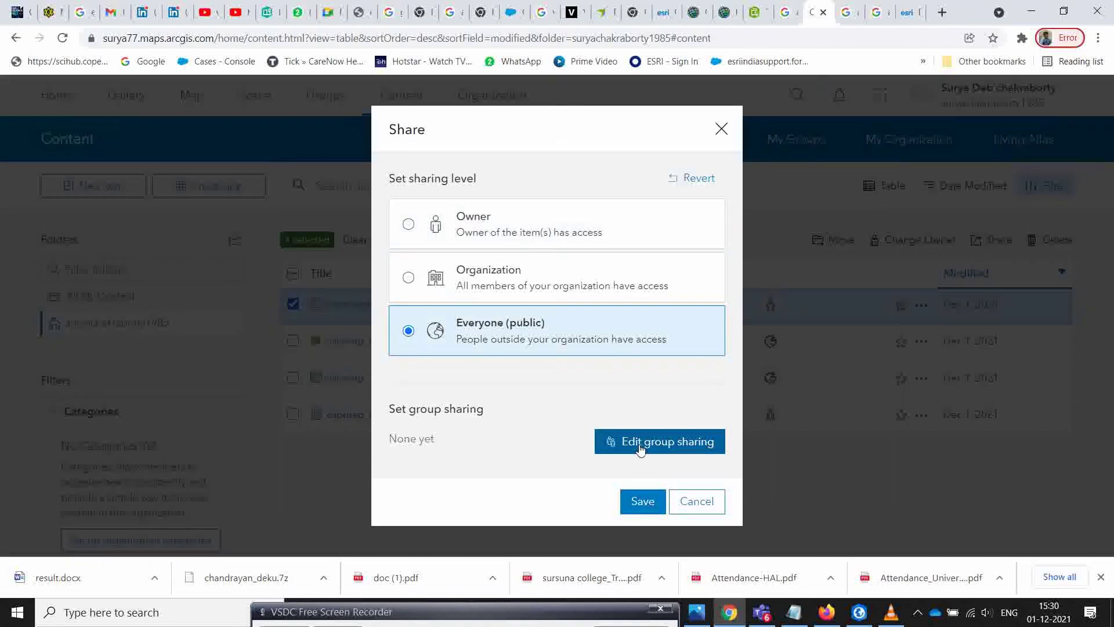
{"action": "left_click", "coordinate": [720, 130]}
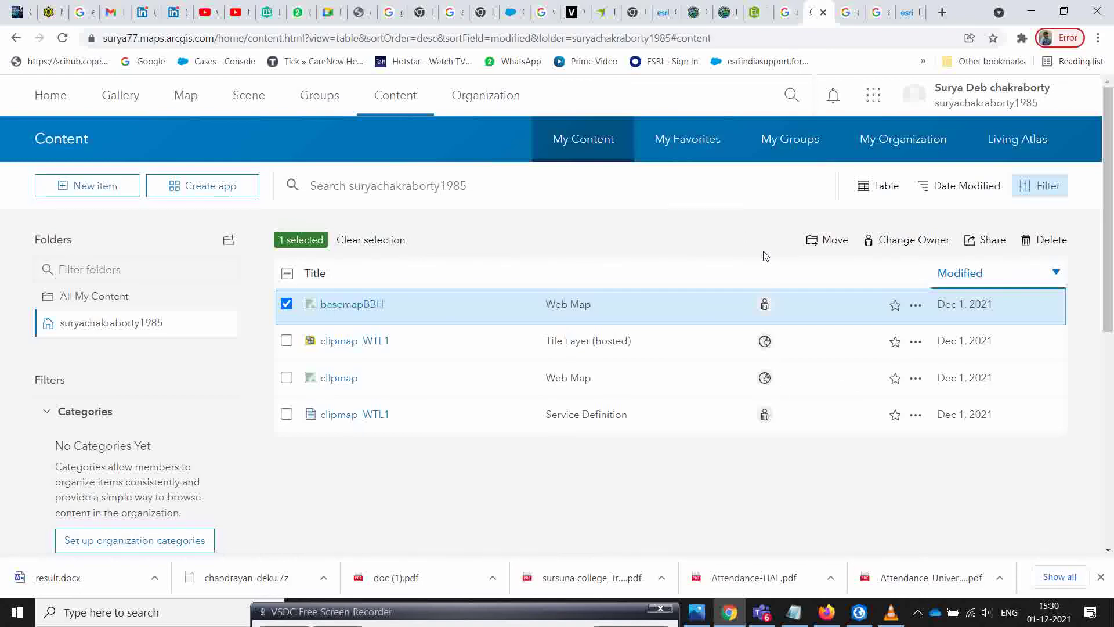
Share basemapBBH with Everyone (public) and the Custom base map group, and save
{"action": "left_click", "coordinate": [916, 308]}
{"action": "left_click", "coordinate": [990, 242]}
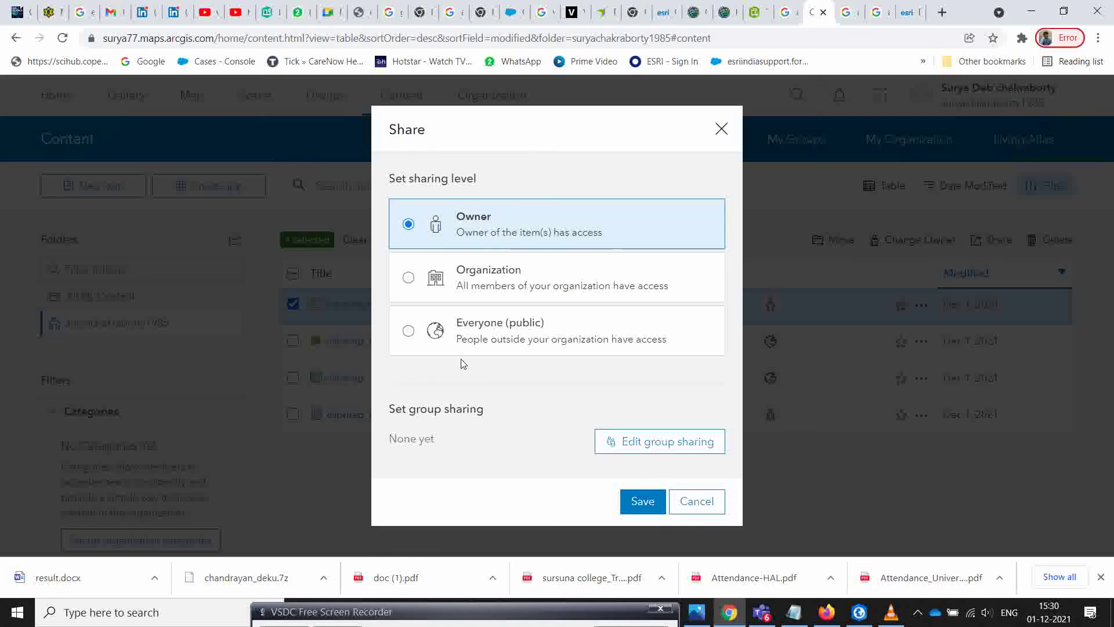
{"action": "left_click", "coordinate": [409, 331]}
{"action": "left_click", "coordinate": [632, 448]}
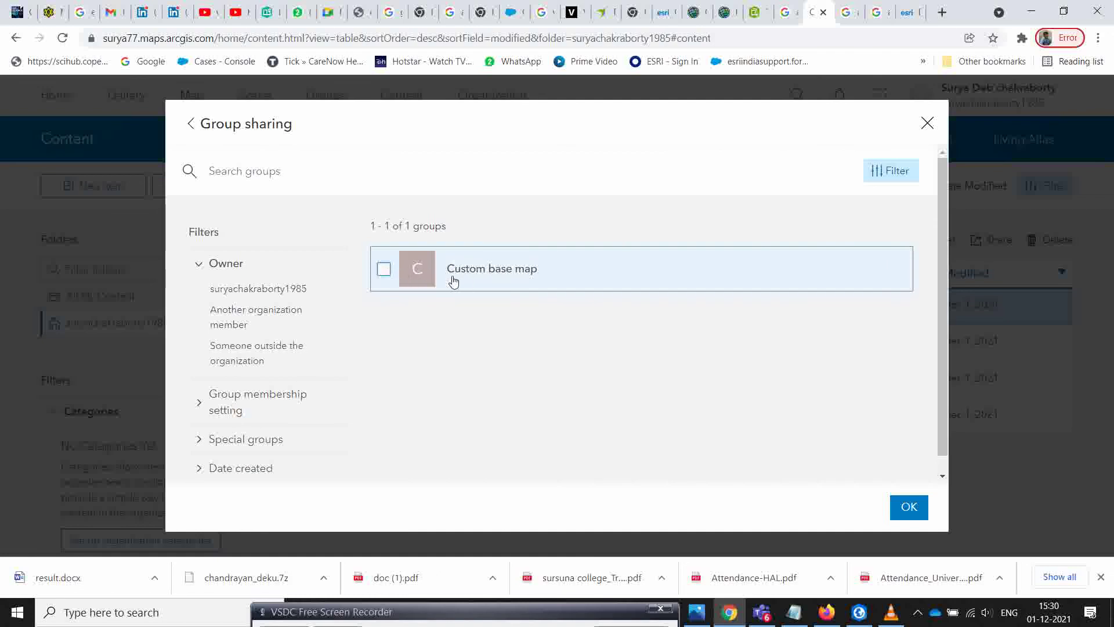
{"action": "left_click", "coordinate": [385, 270]}
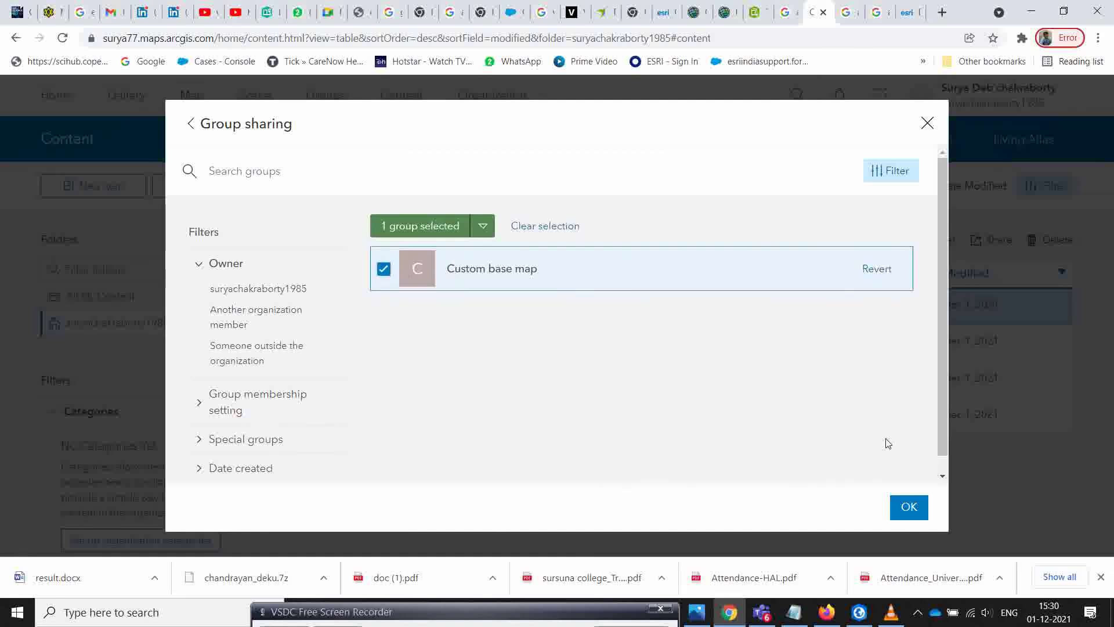
{"action": "left_click", "coordinate": [909, 507]}
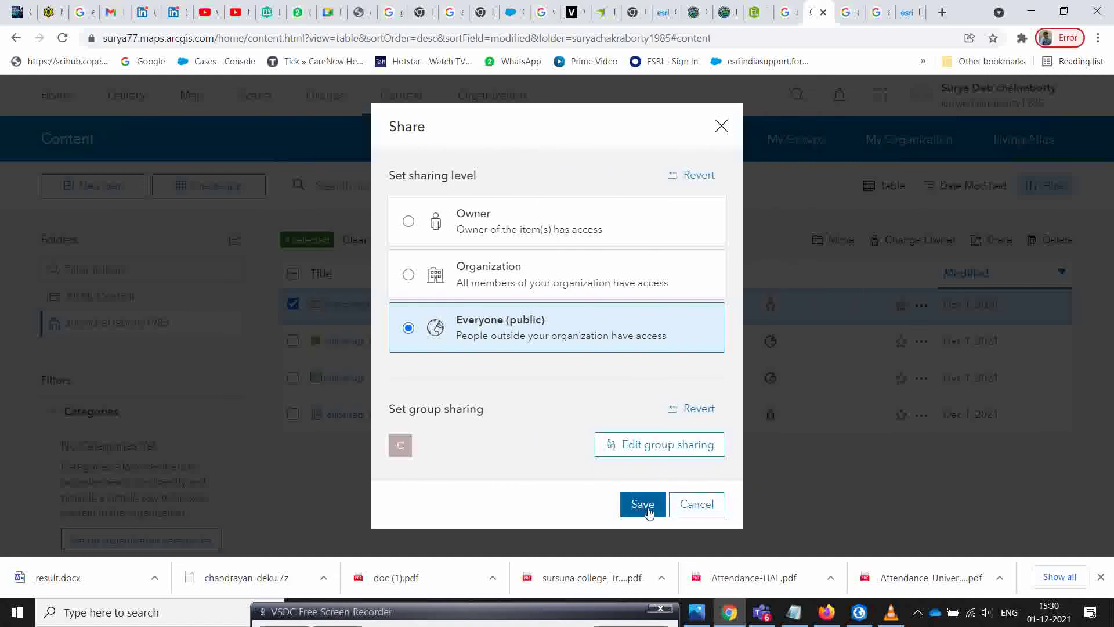
{"action": "left_click", "coordinate": [648, 507]}
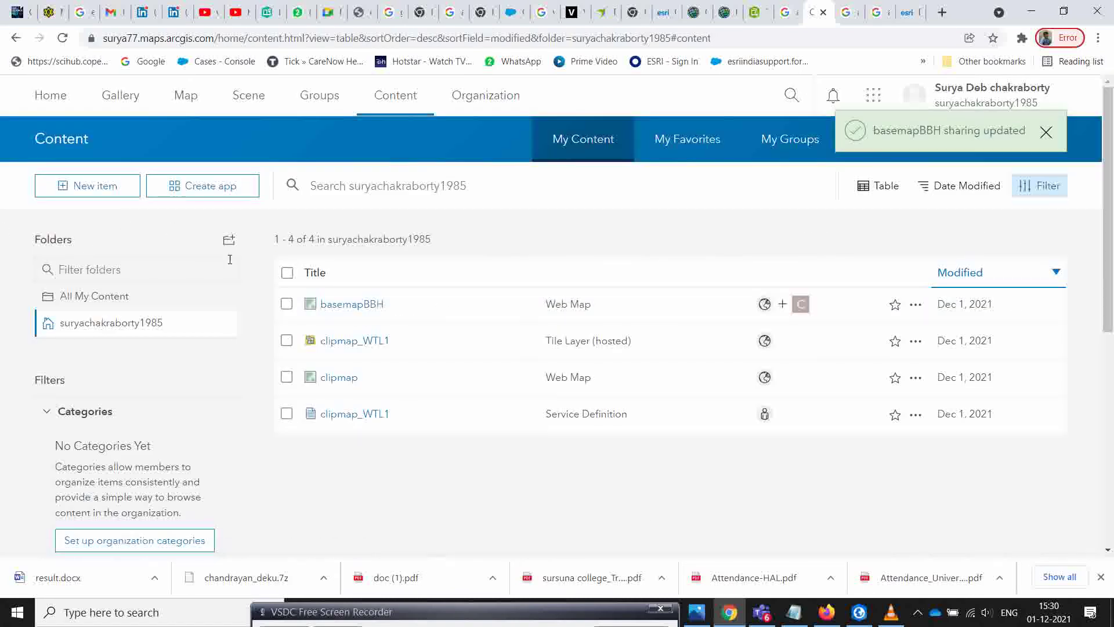
{"action": "left_click", "coordinate": [490, 97]}
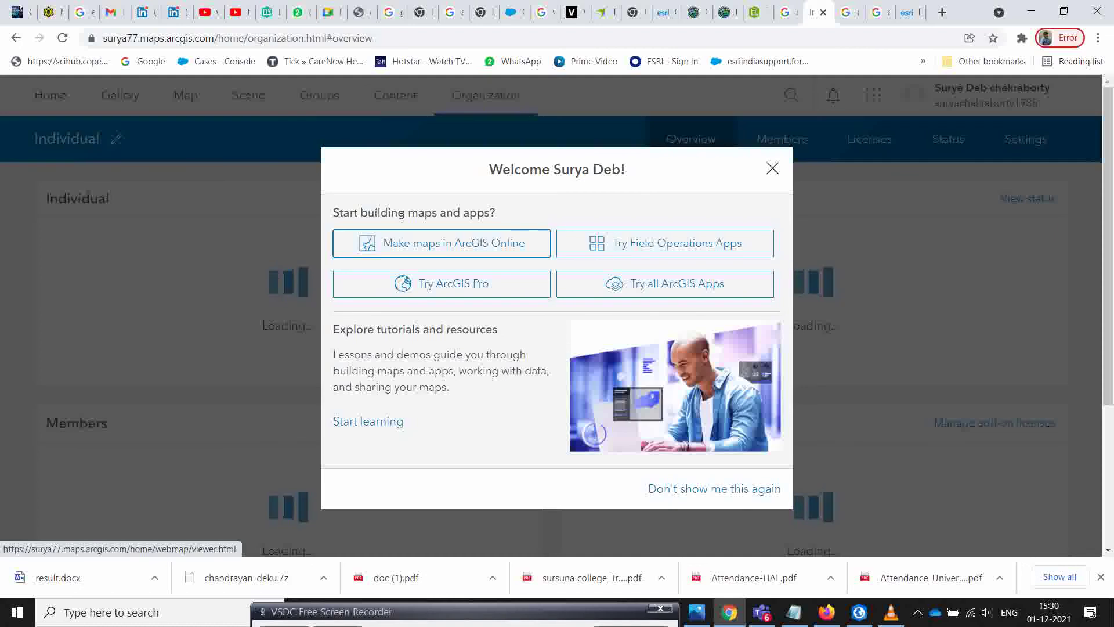
In Settings > Map, make Custom base map the basemap gallery group and share the Esri default basemaps
{"action": "left_click", "coordinate": [773, 169]}
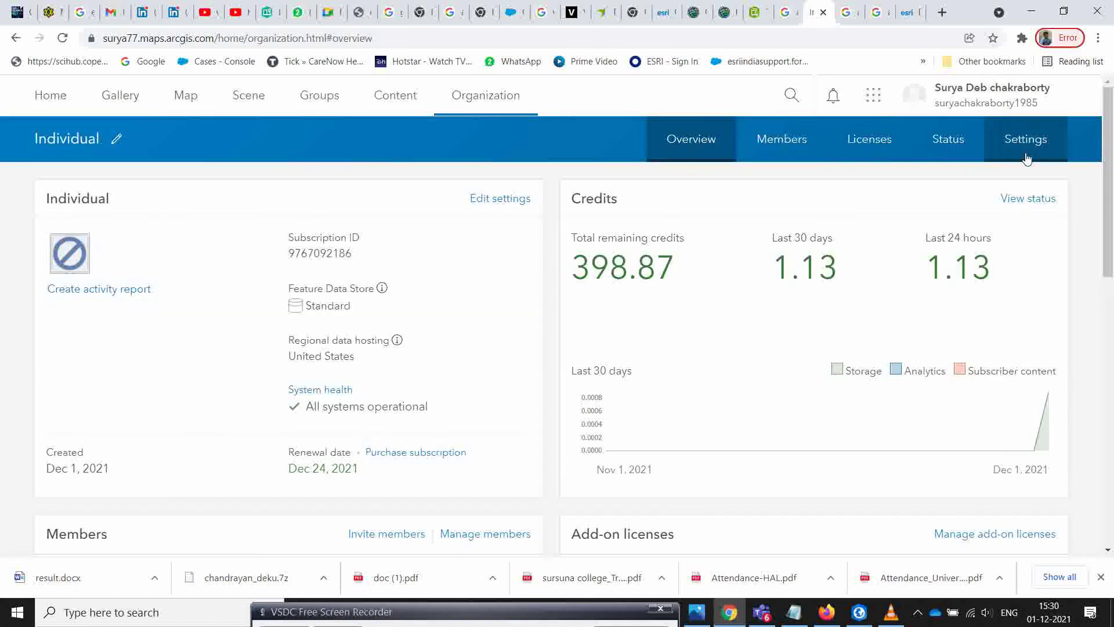
{"action": "left_click", "coordinate": [1025, 140]}
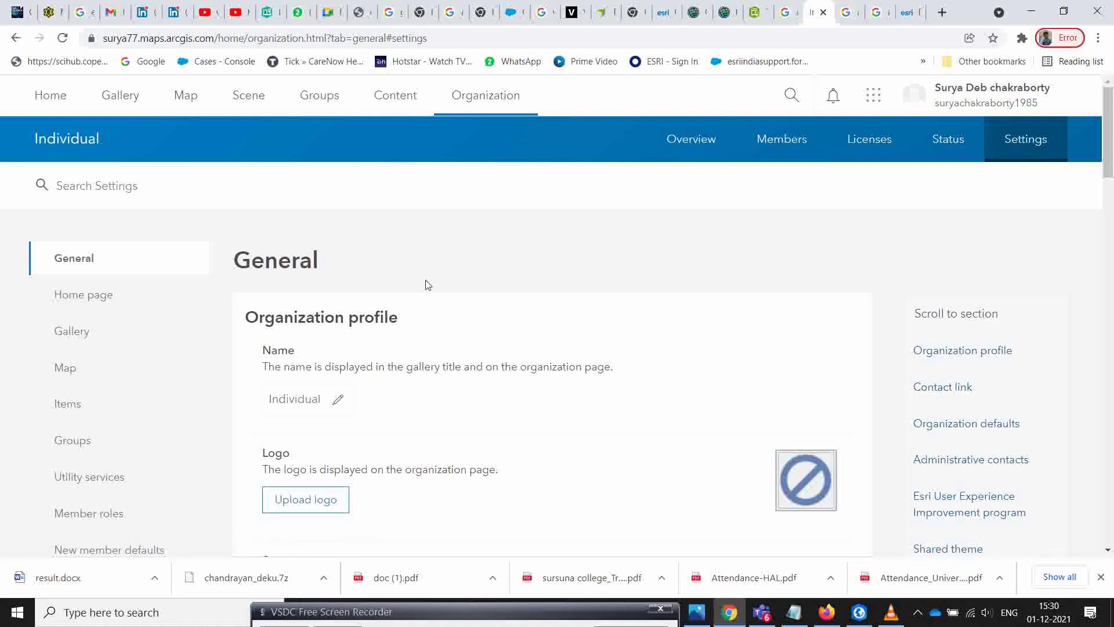
{"action": "left_click", "coordinate": [66, 373]}
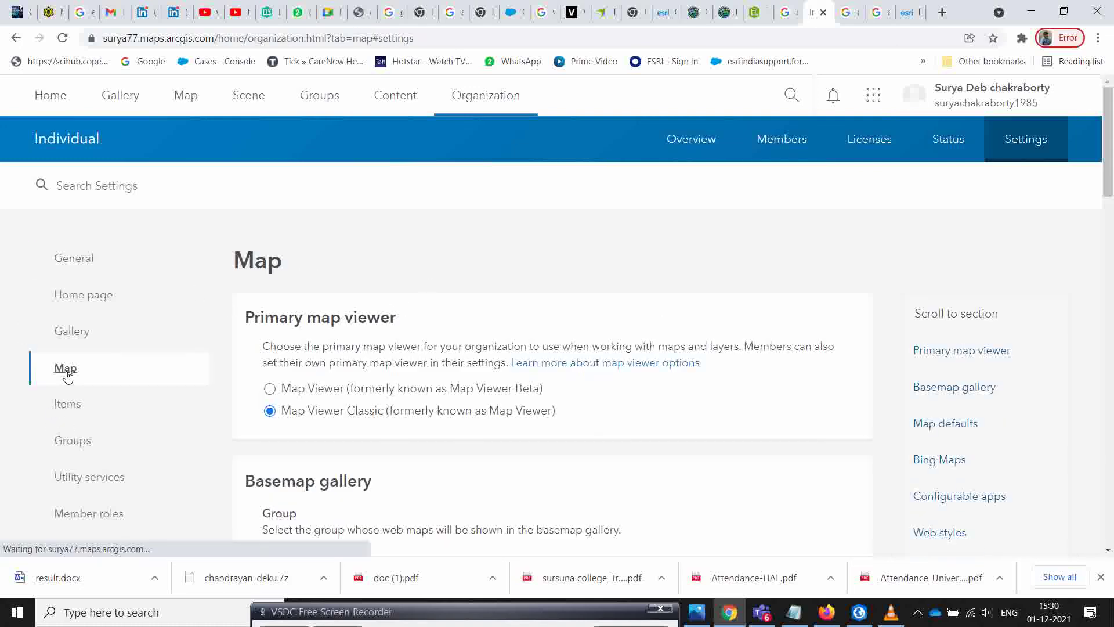
{"action": "scroll", "coordinate": [268, 235], "scroll_direction": "down", "scroll_amount": 5}
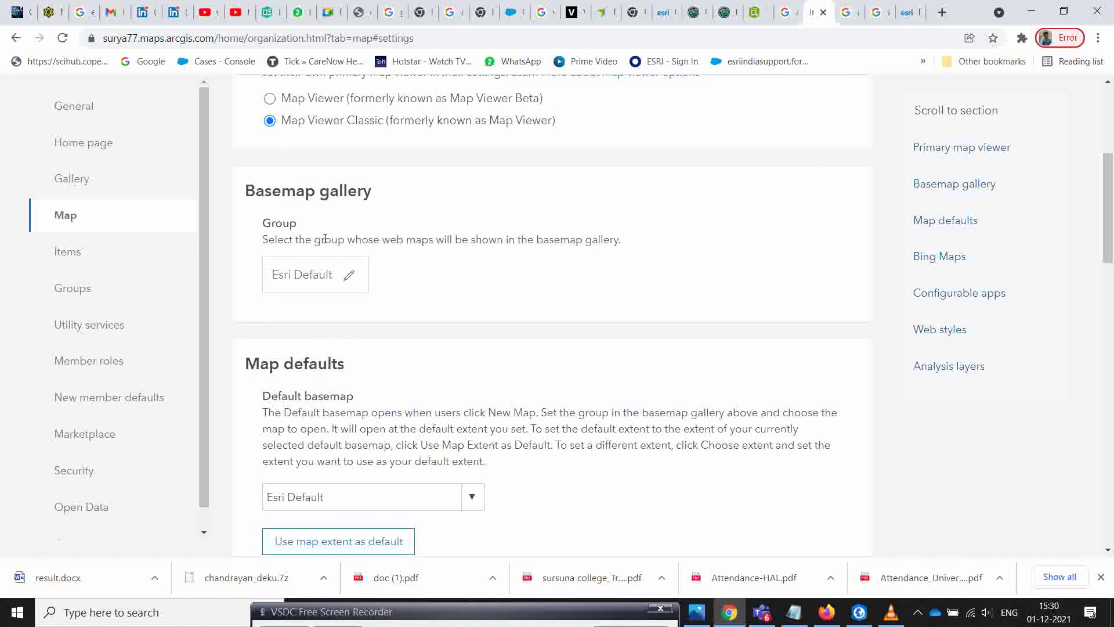
{"action": "left_click", "coordinate": [350, 275]}
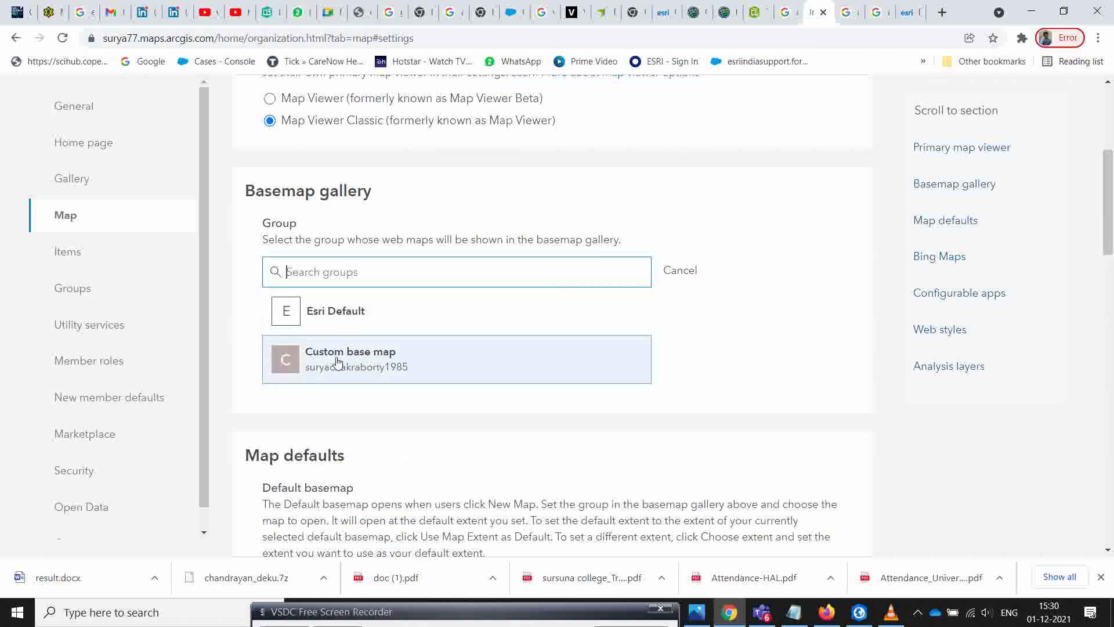
{"action": "left_click", "coordinate": [343, 363]}
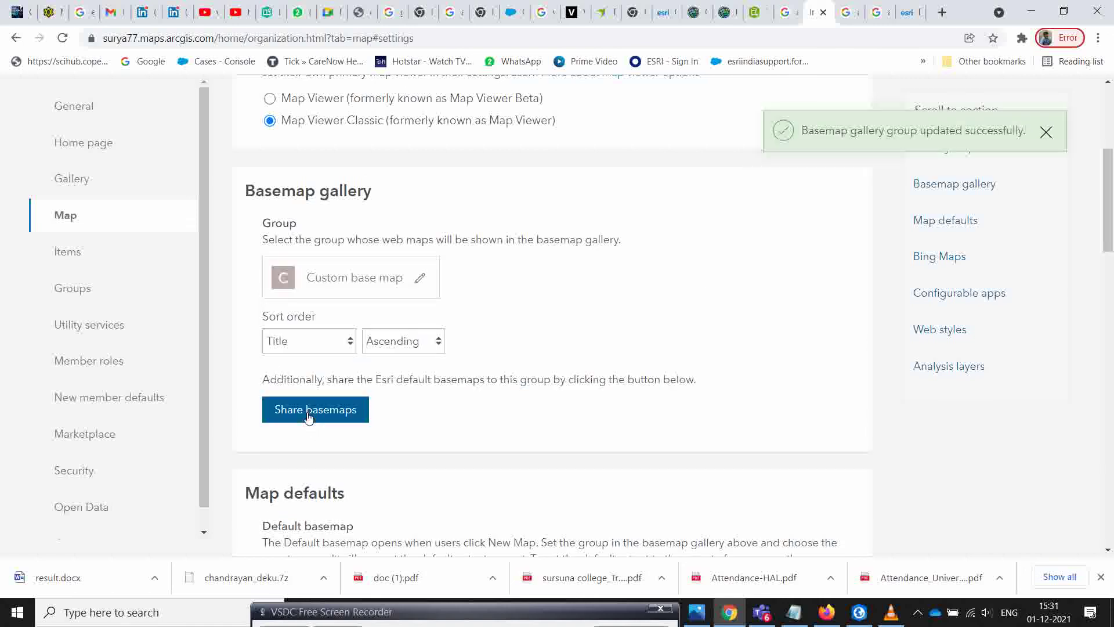
{"action": "left_click", "coordinate": [336, 403]}
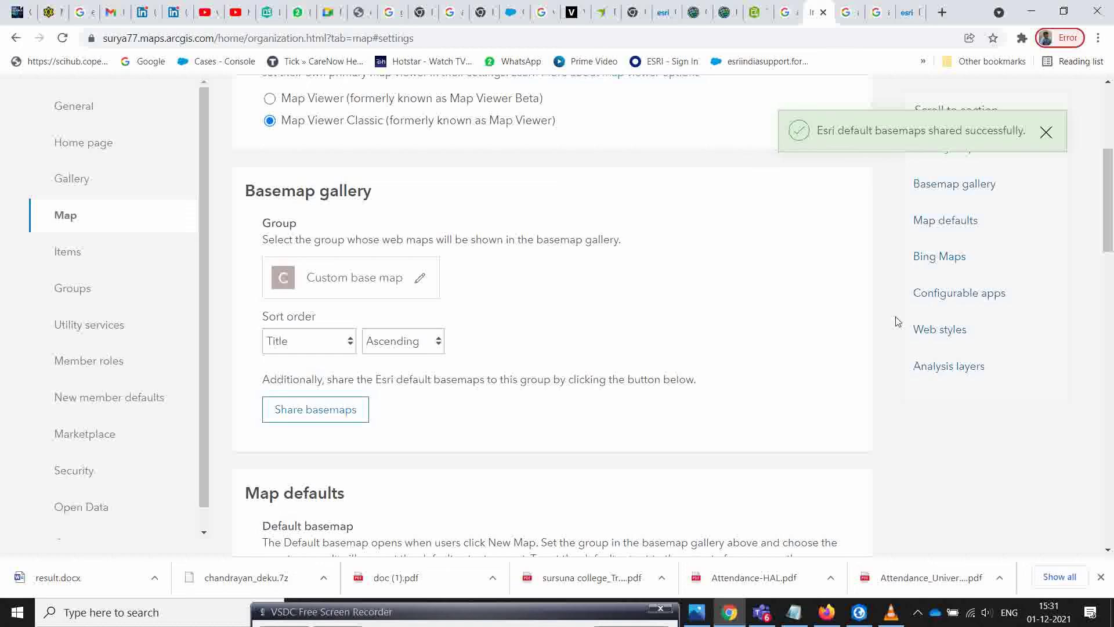
{"action": "scroll", "coordinate": [669, 329], "scroll_direction": "up", "scroll_amount": 5}
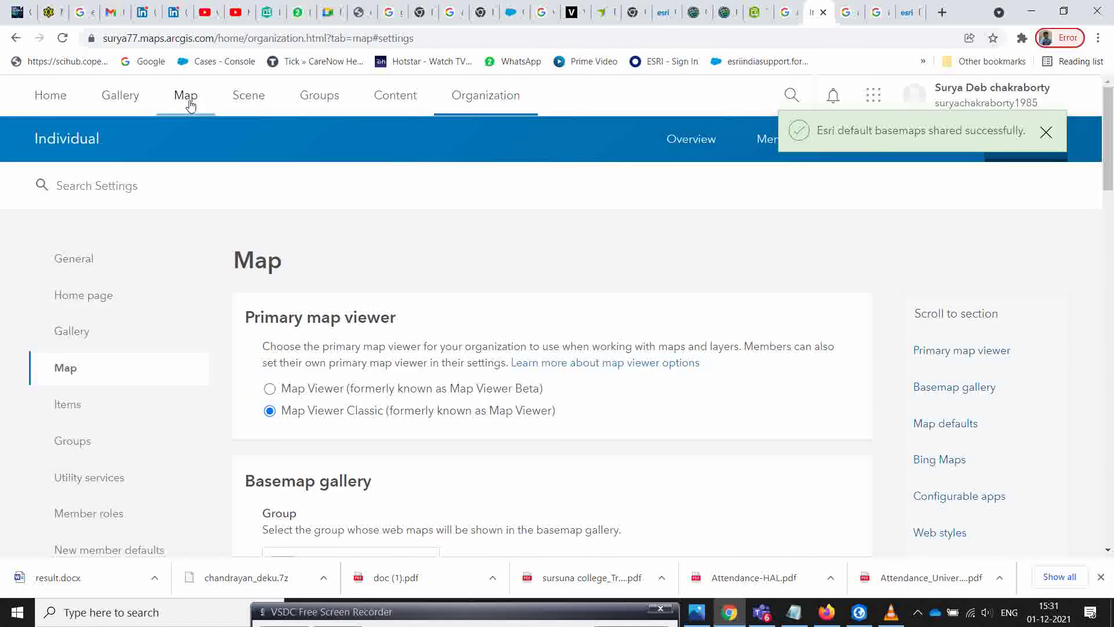
{"action": "left_click", "coordinate": [188, 103]}
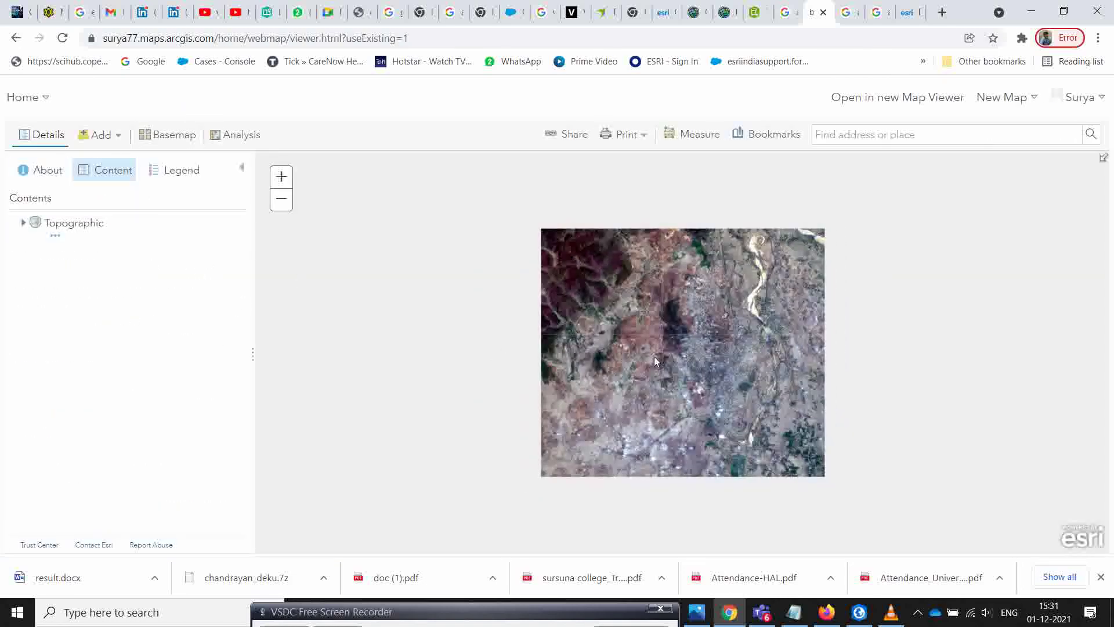
Pick basemapBBH from the basemap gallery, try Dark Gray Canvas, then switch back to basemapBBH
{"action": "left_click", "coordinate": [145, 137]}
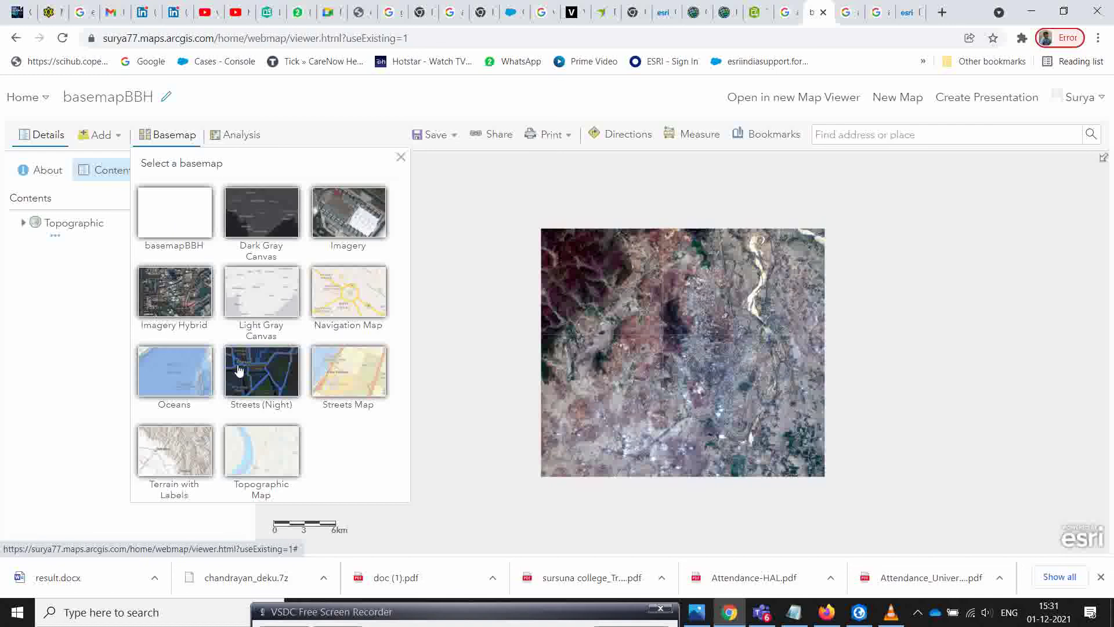
{"action": "left_click", "coordinate": [195, 227]}
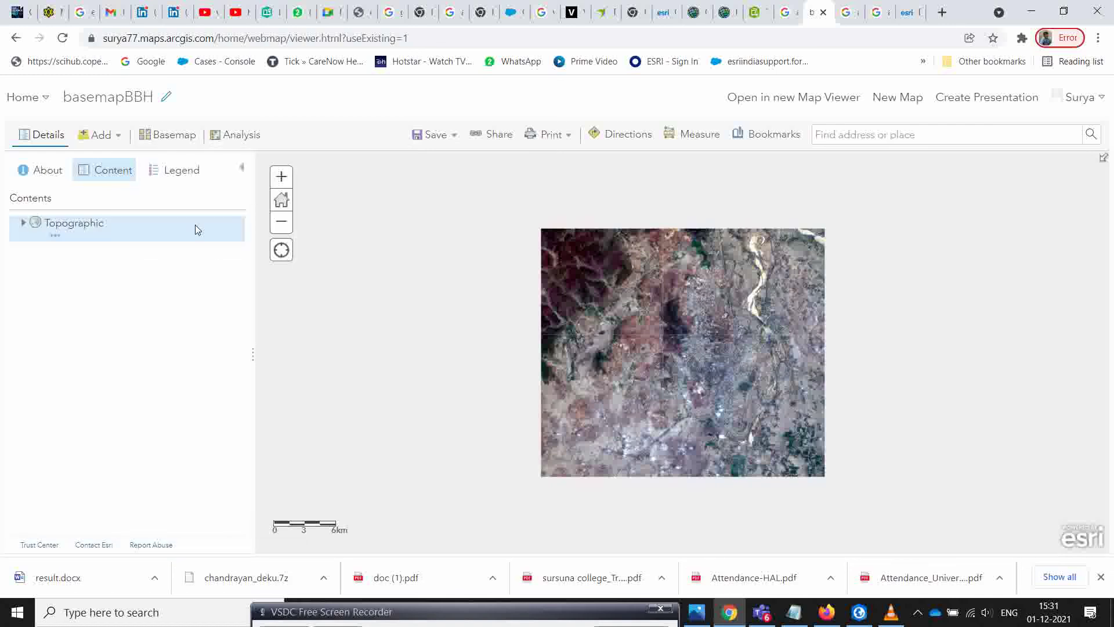
{"action": "left_click", "coordinate": [150, 140]}
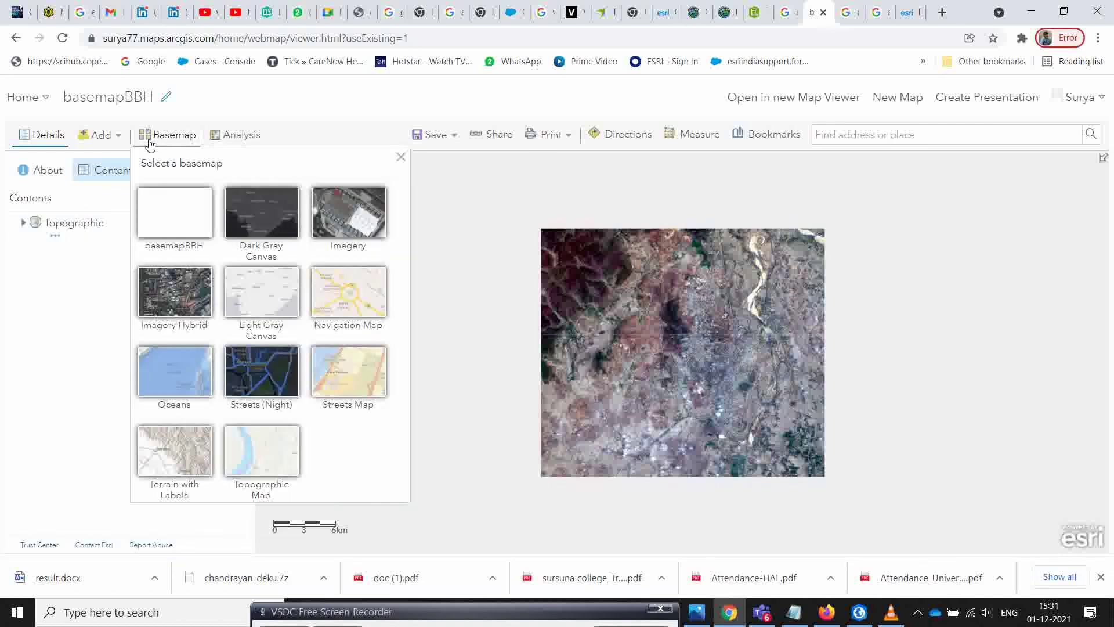
{"action": "left_click", "coordinate": [268, 218]}
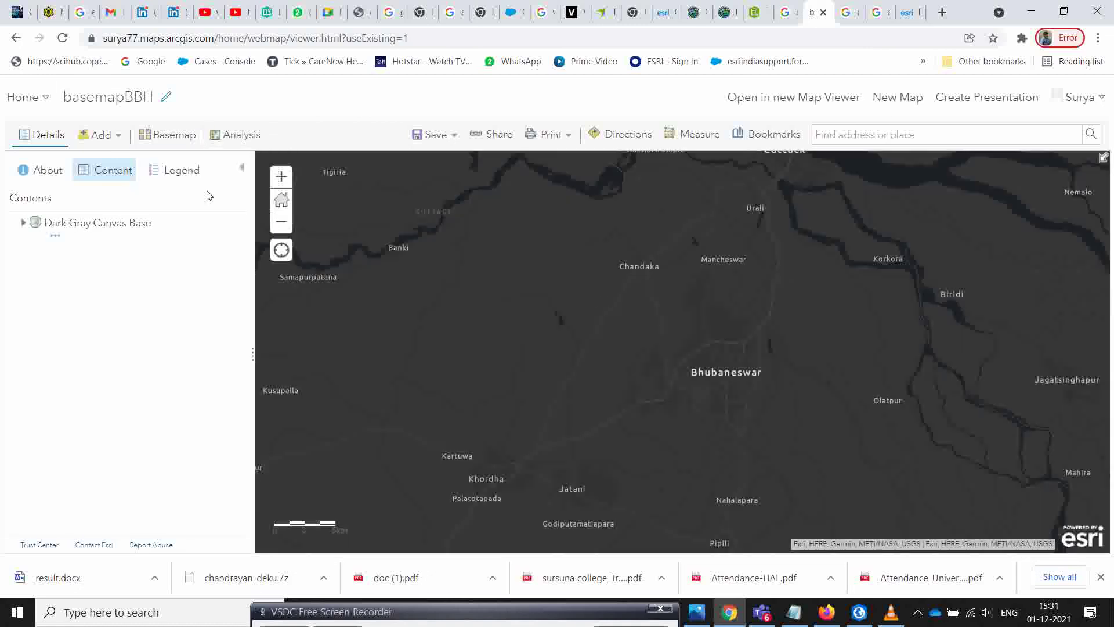
{"action": "left_click", "coordinate": [150, 137]}
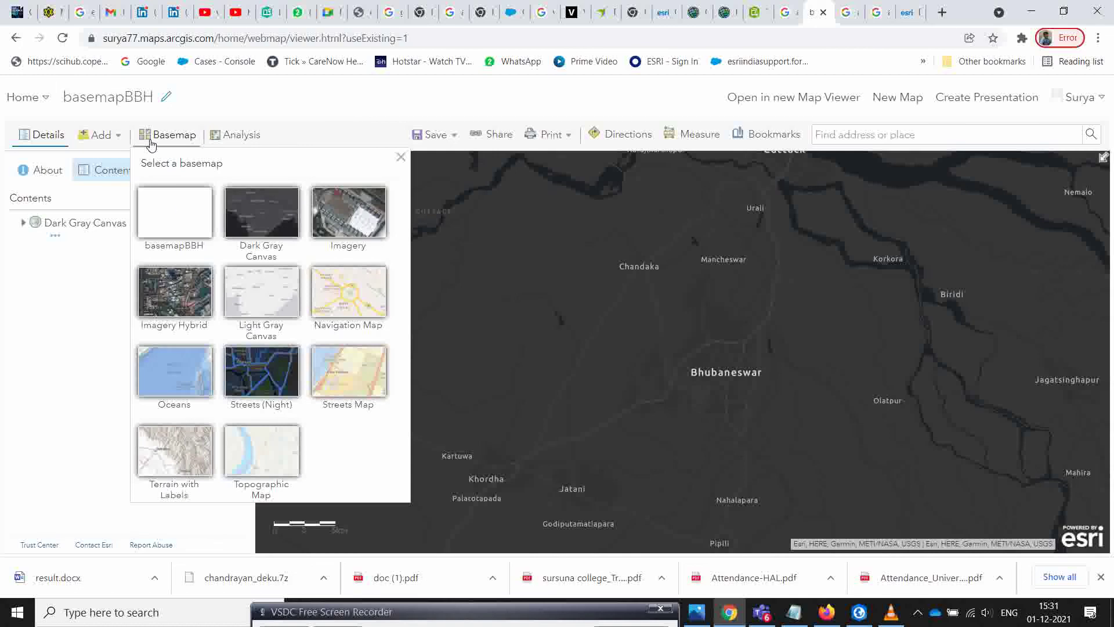
{"action": "left_click", "coordinate": [170, 211]}
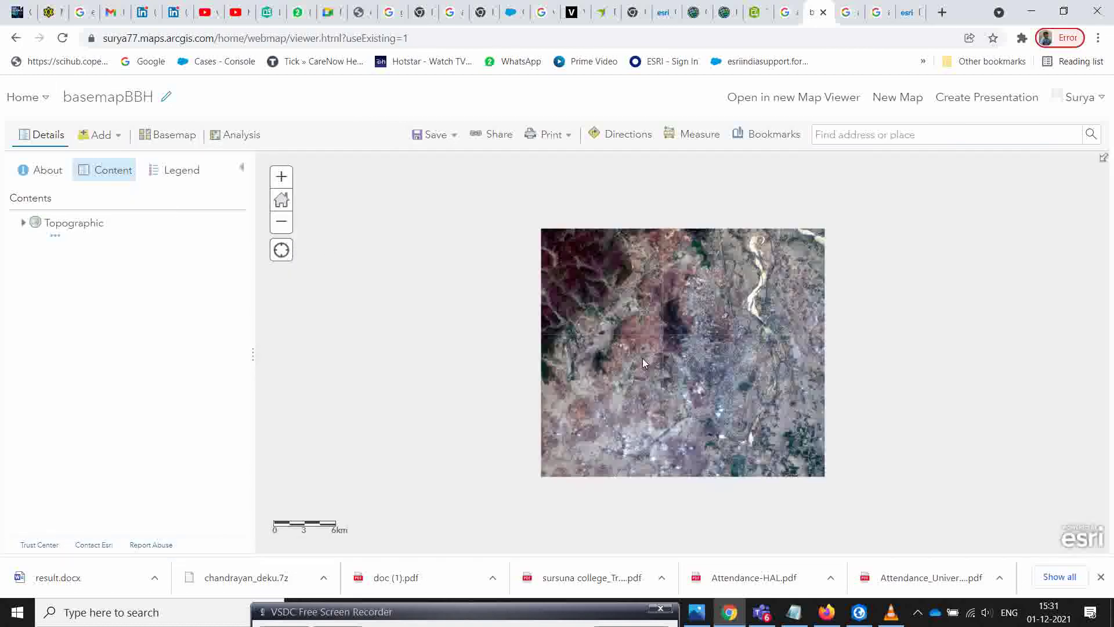